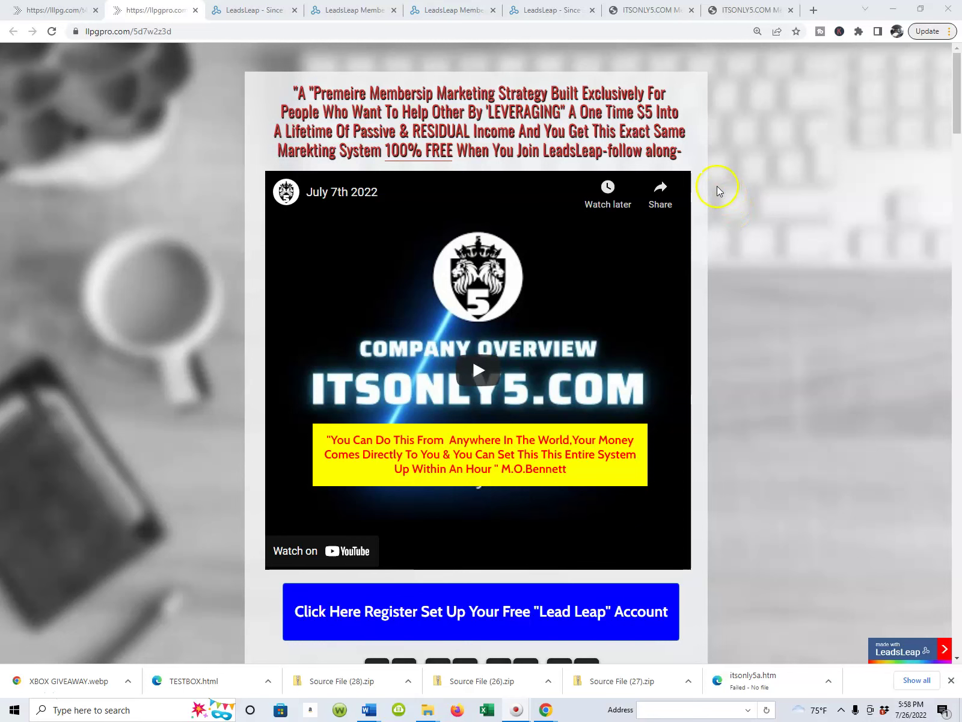
Step: Review the ItsOnly5 landing page, including the overview video, signup buttons, countdown timer and promotional image
scroll(691, 211, "down", 4)
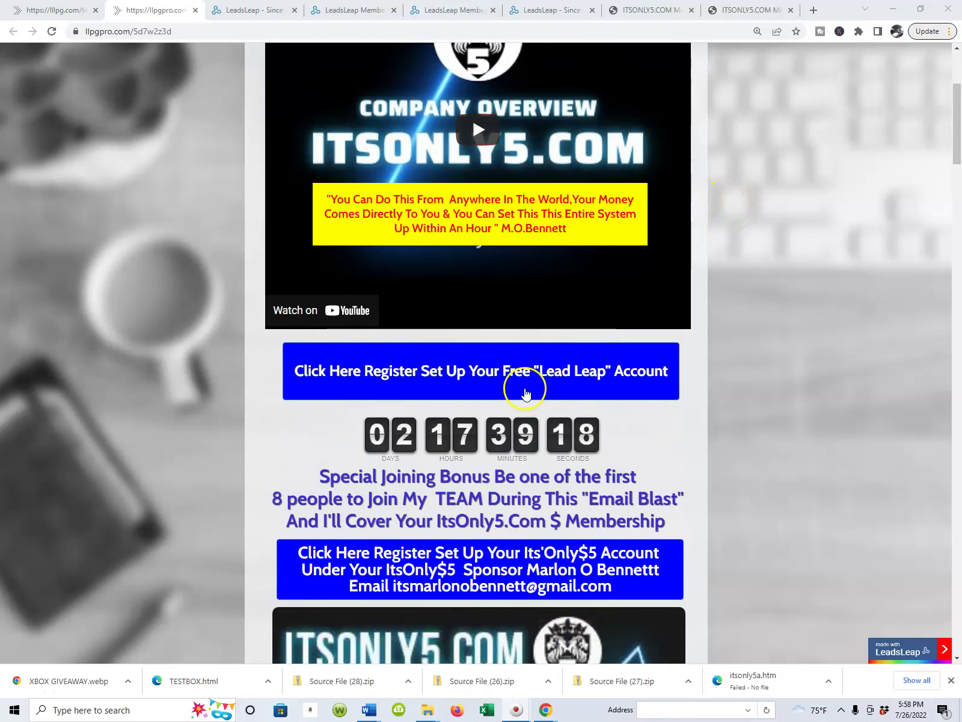
scroll(526, 383, "down", 6)
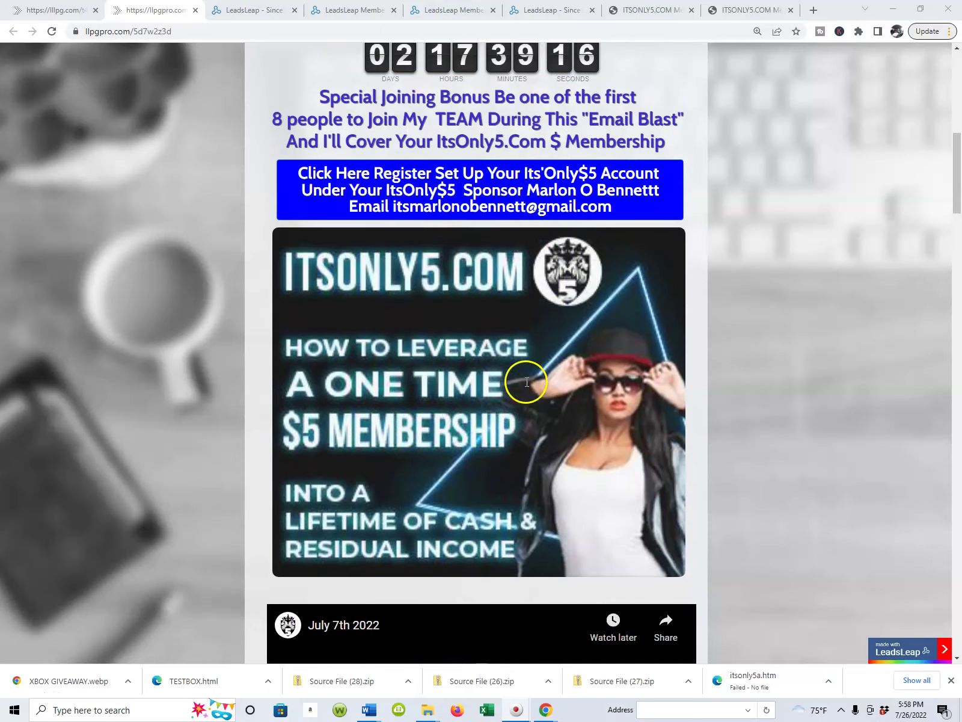
scroll(526, 382, "down", 4)
scroll(527, 351, "up", 5)
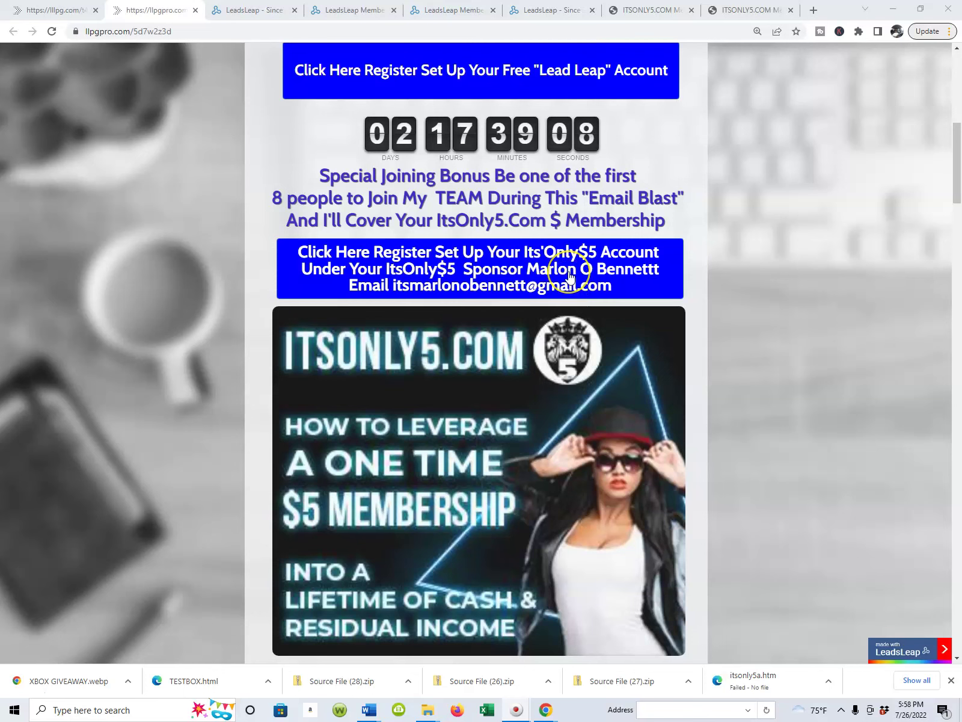
scroll(570, 276, "up", 5)
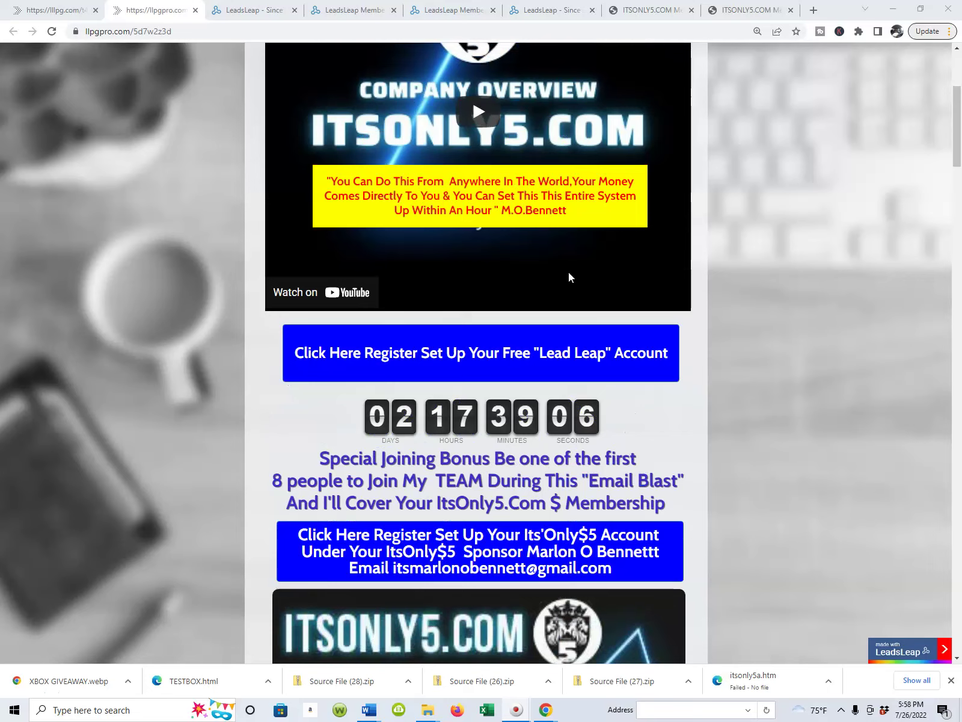
scroll(568, 272, "up", 3)
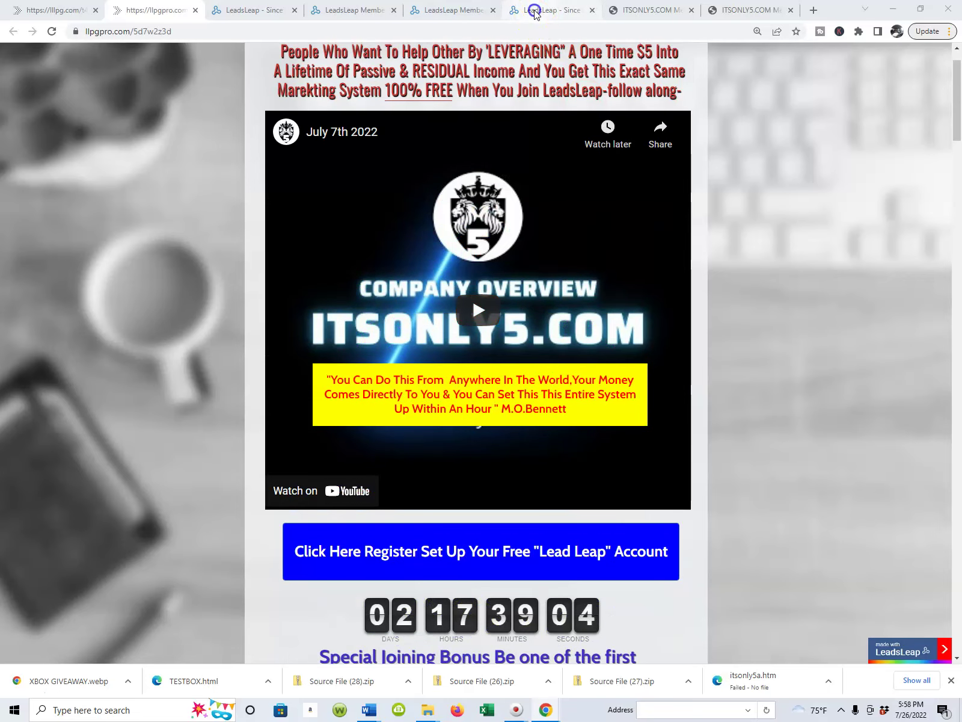
Step: Switch to the LeadsLeap homepage and log in to the members area
left_click(535, 12)
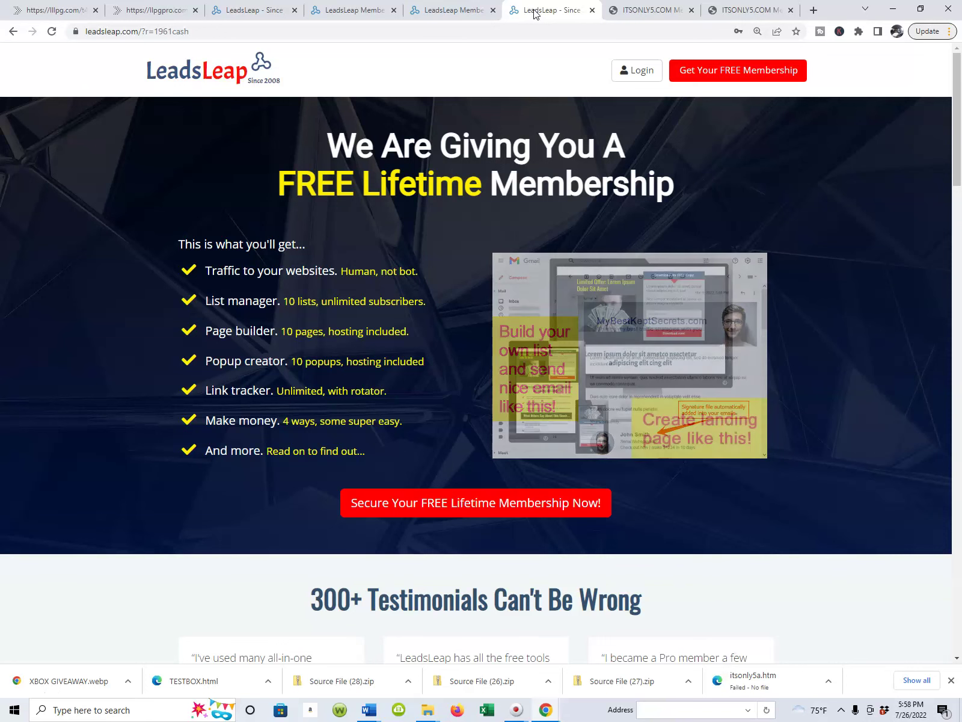
left_click(253, 23)
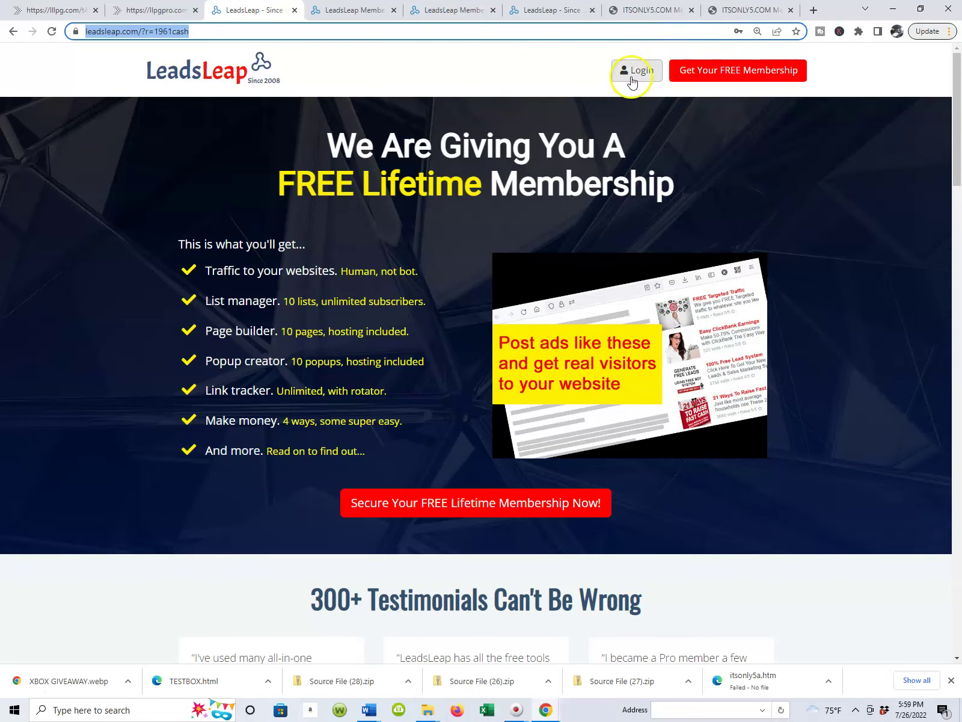
left_click(634, 71)
left_click(729, 72)
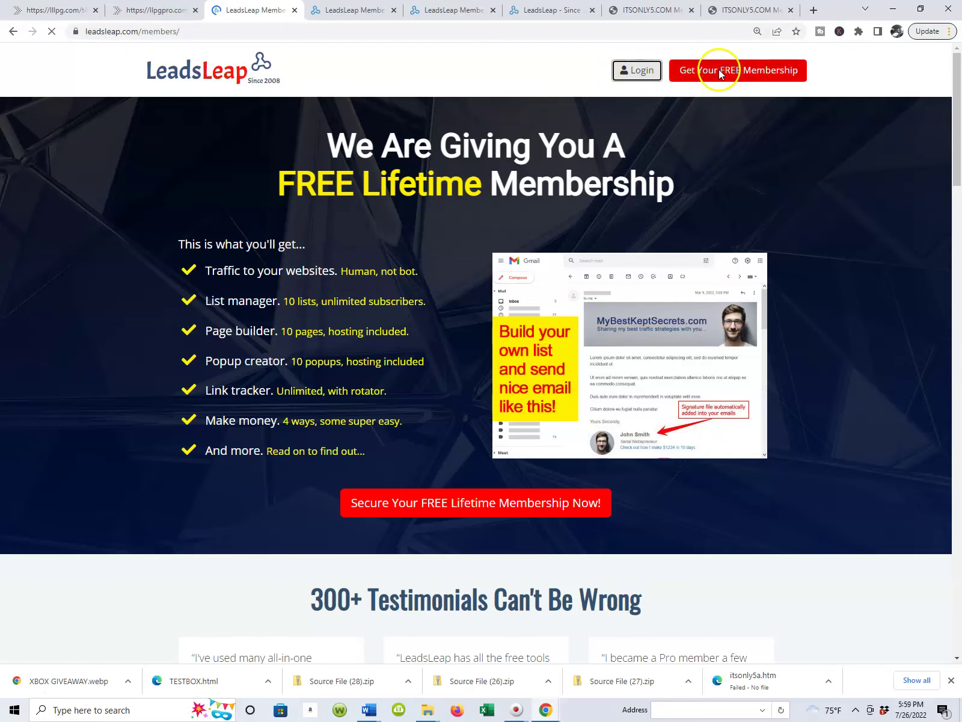
scroll(116, 175, "down", 2)
scroll(118, 171, "up", 2)
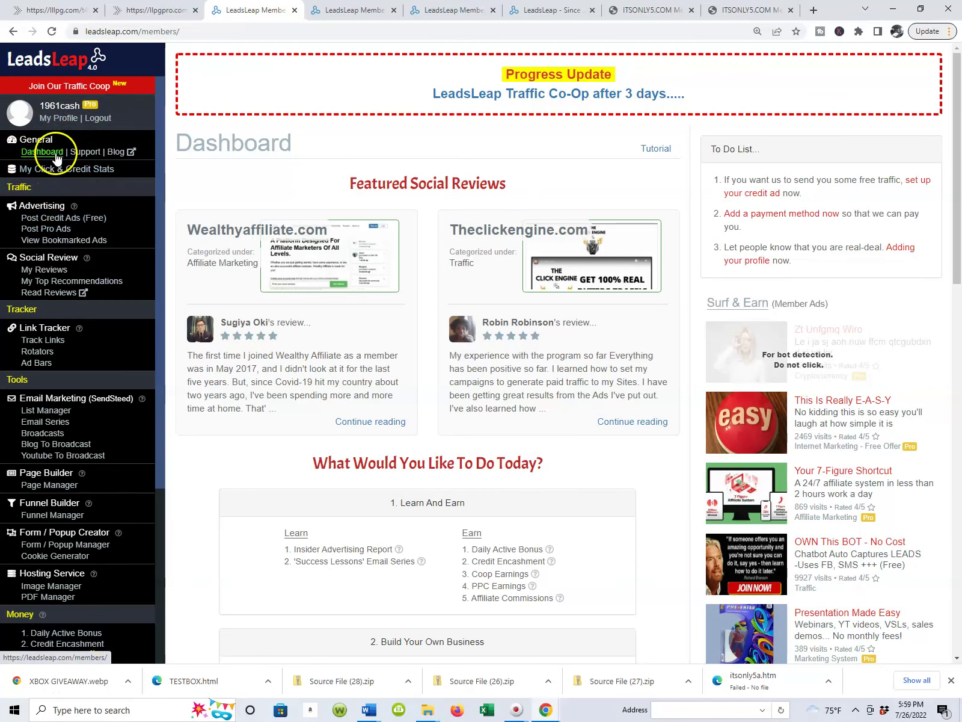
Step: Open the Affiliate Links & Tools page and select the Social Reviews affiliate link
scroll(159, 173, "down", 3)
scroll(165, 280, "down", 2)
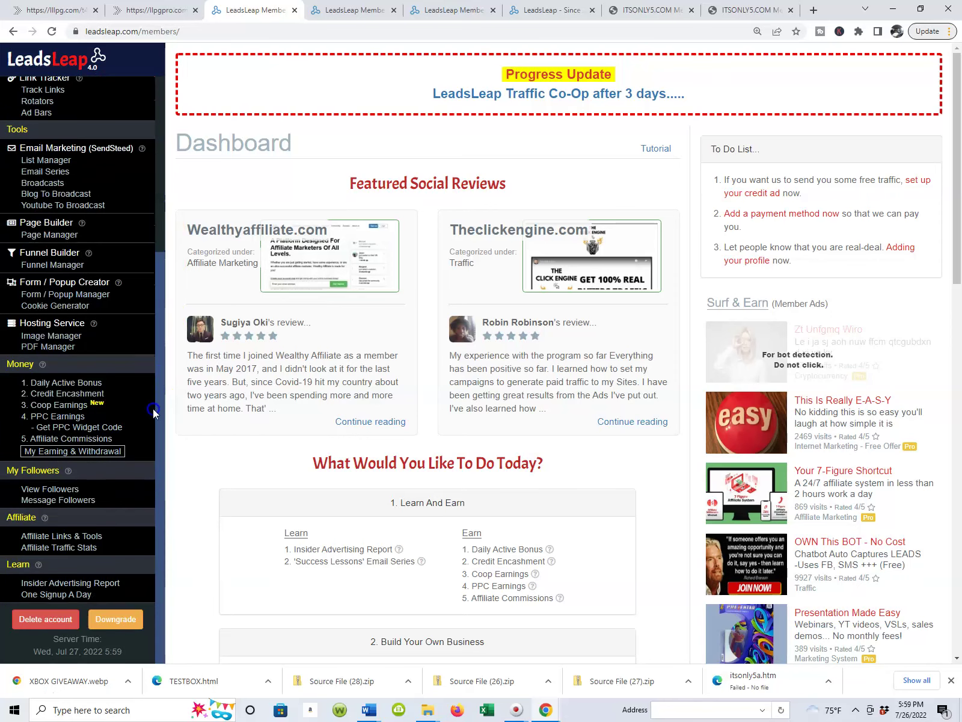
left_click(69, 536)
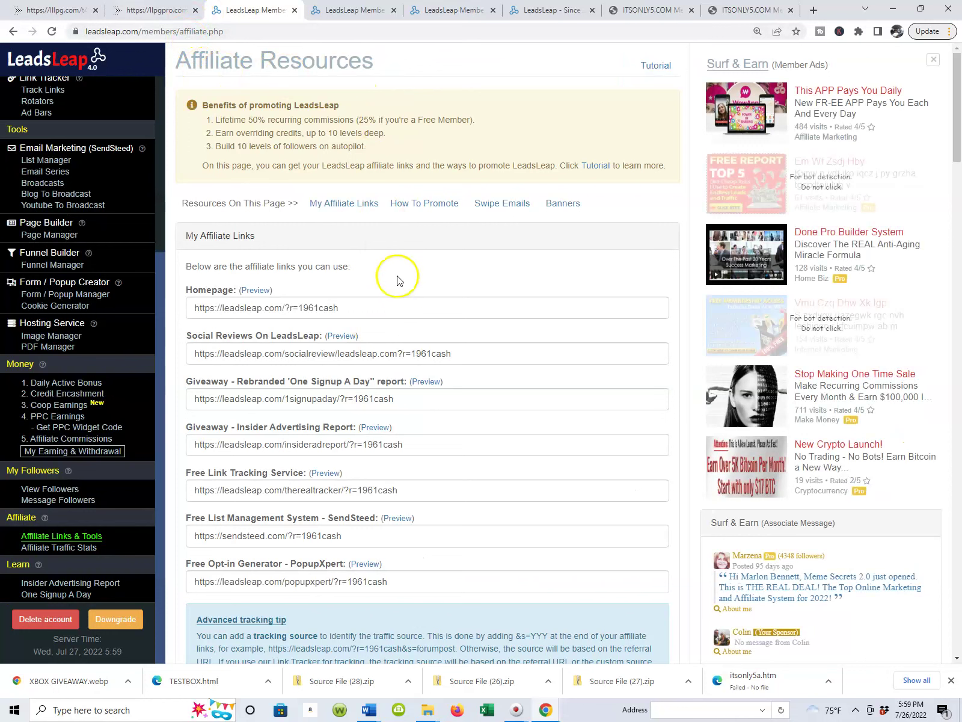
left_click(471, 354)
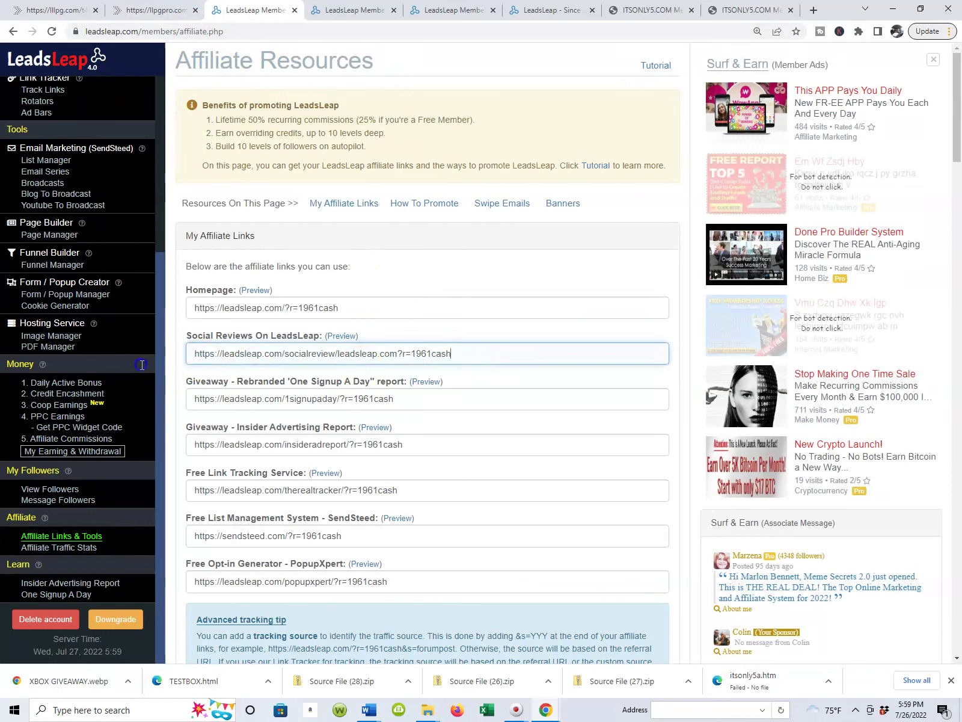
left_click(307, 355)
right_click(296, 346)
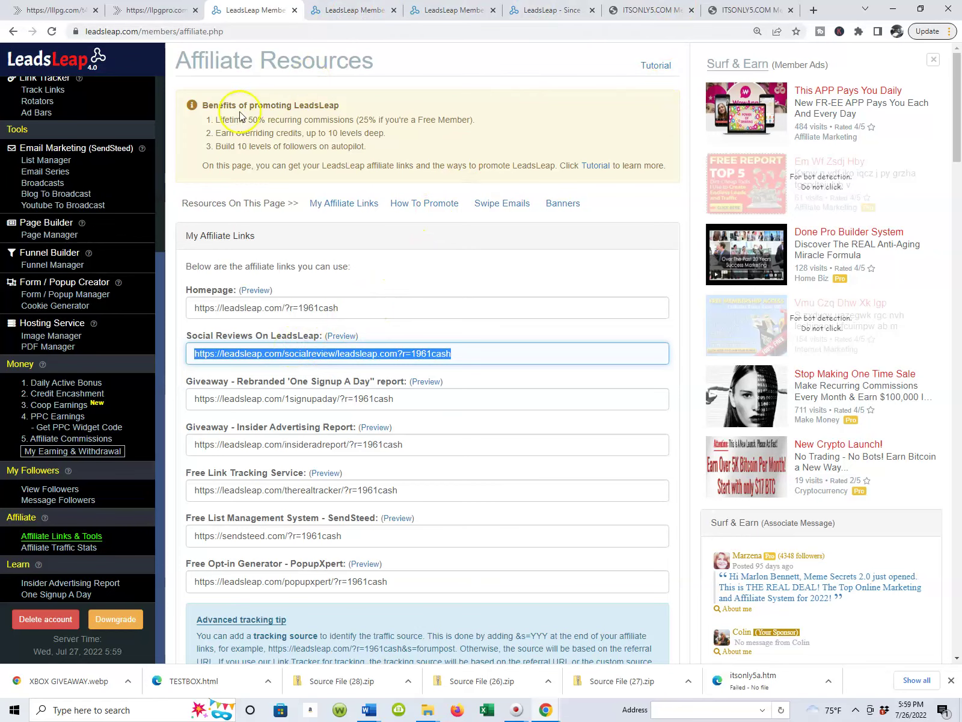
Step: Open the Page Manager and look through the existing landing page campaigns
scroll(182, 155, "down", 2)
scroll(75, 253, "down", 2)
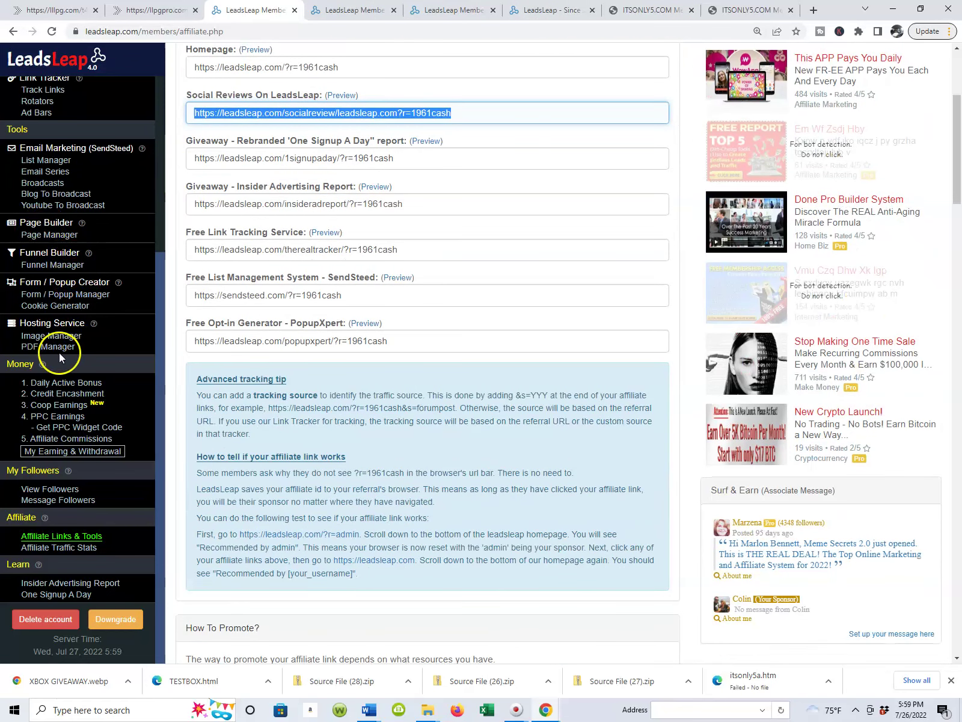
left_click(61, 236)
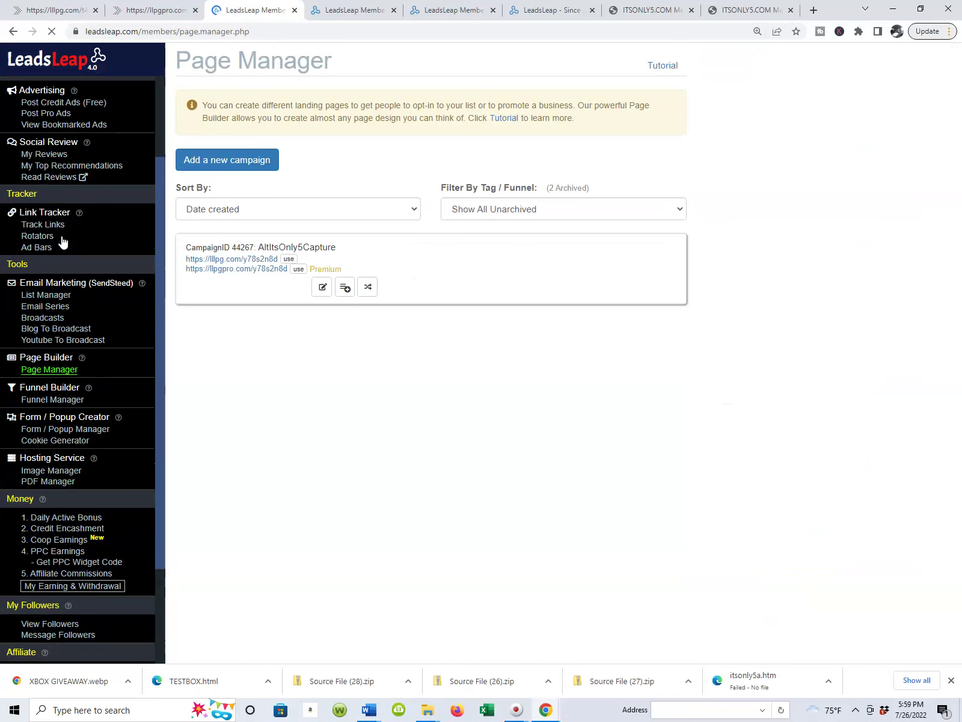
left_click(396, 379)
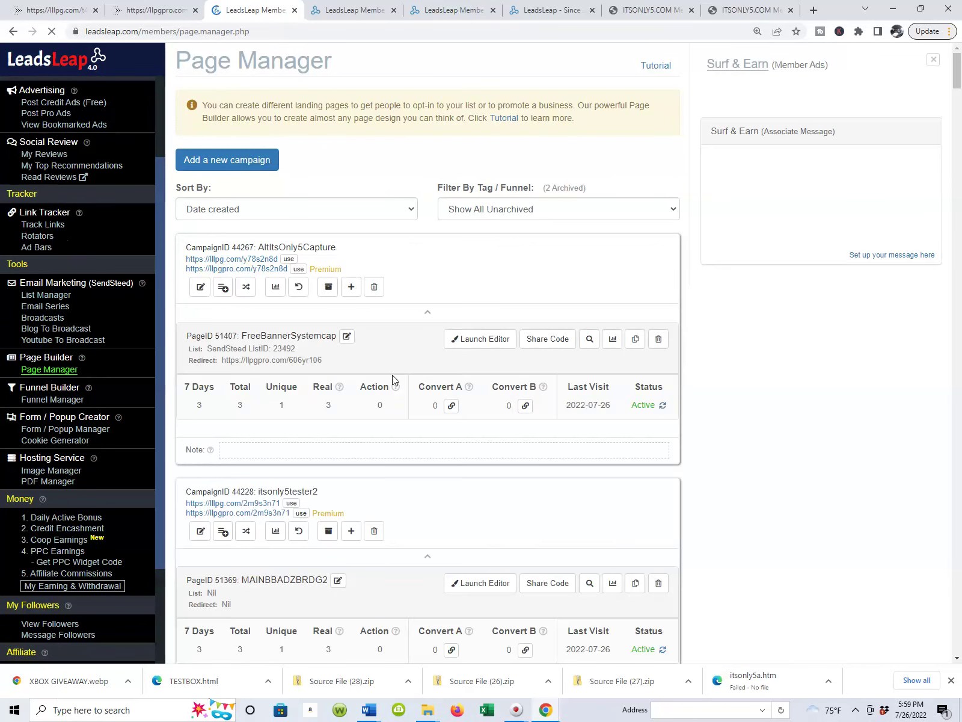
left_click(398, 306)
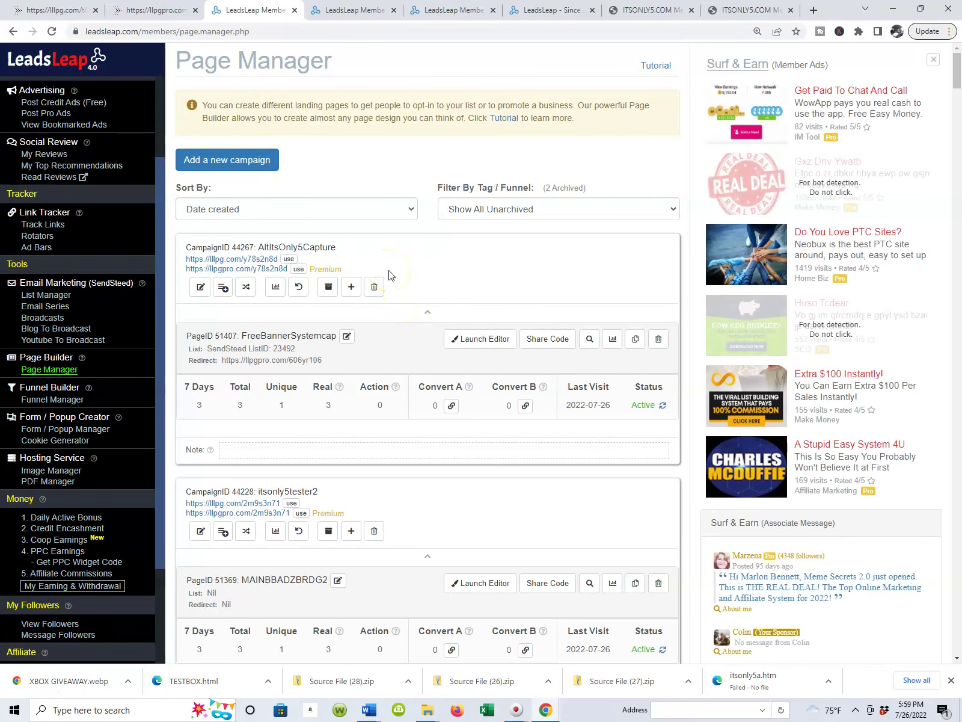
left_click(411, 269)
scroll(411, 269, "down", 6)
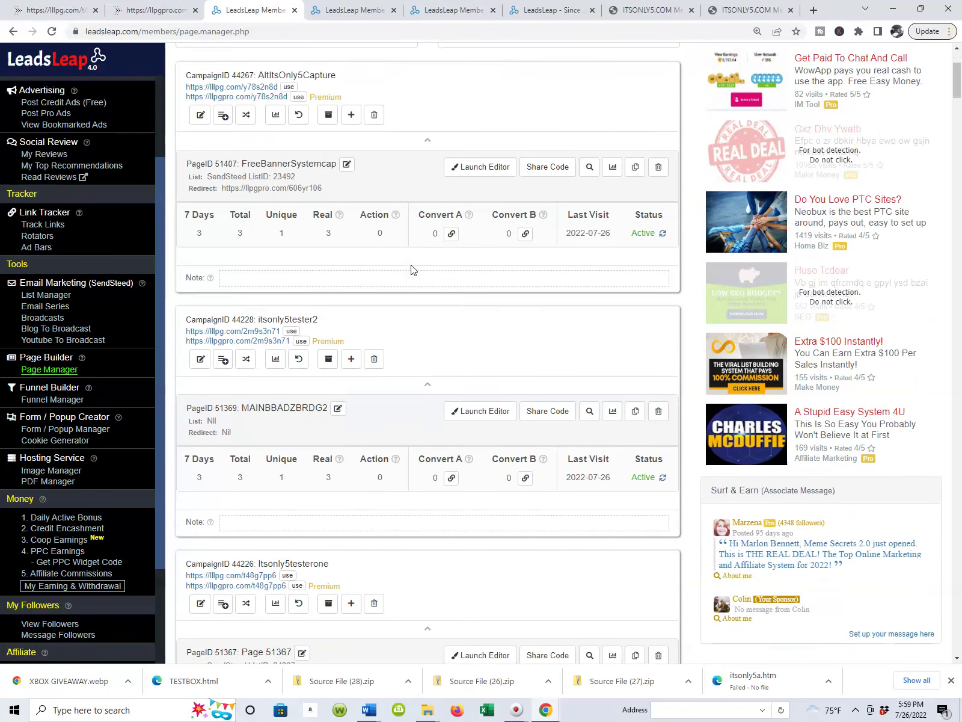
left_click(429, 199)
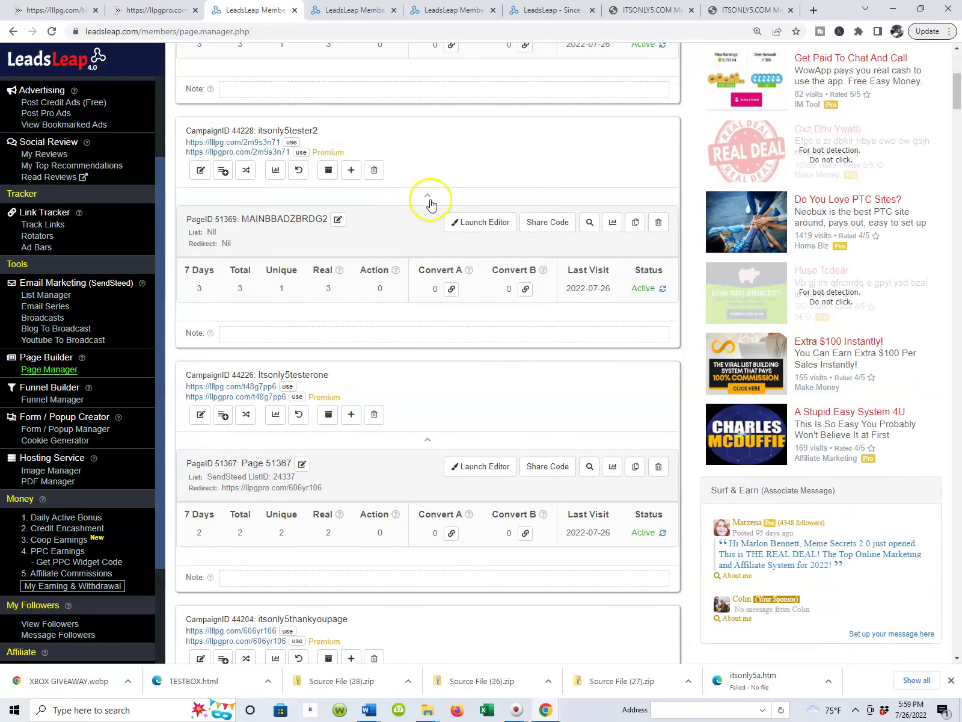
scroll(429, 208, "down", 3)
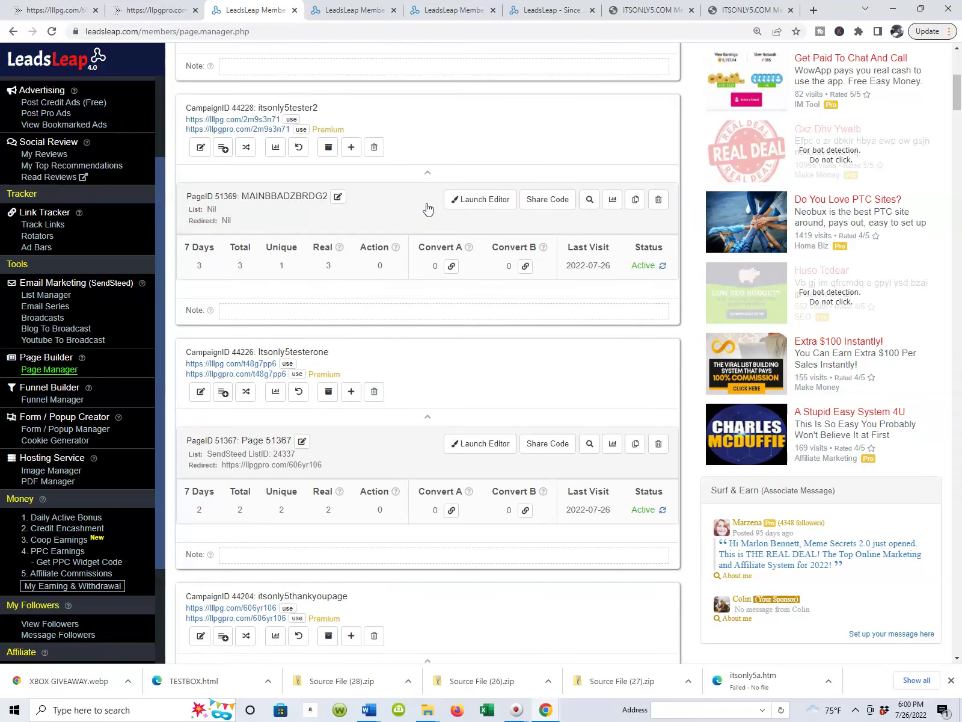
scroll(421, 205, "up", 9)
Step: Sort the campaigns by last visit and open the premium page link of the itsonly5tester2 campaign
left_click(411, 211)
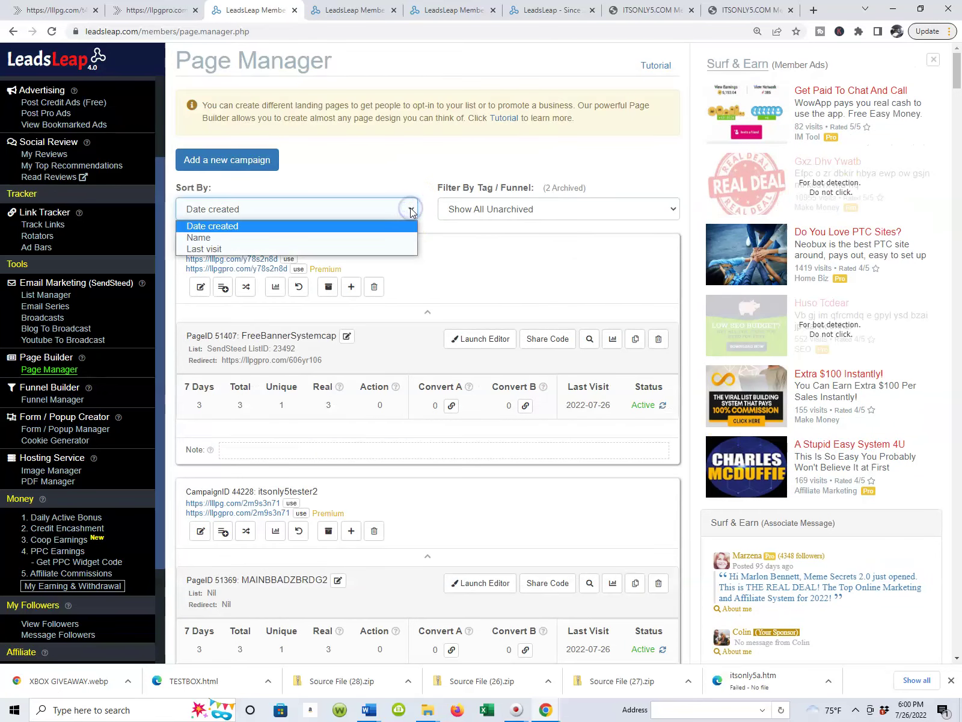
left_click(209, 248)
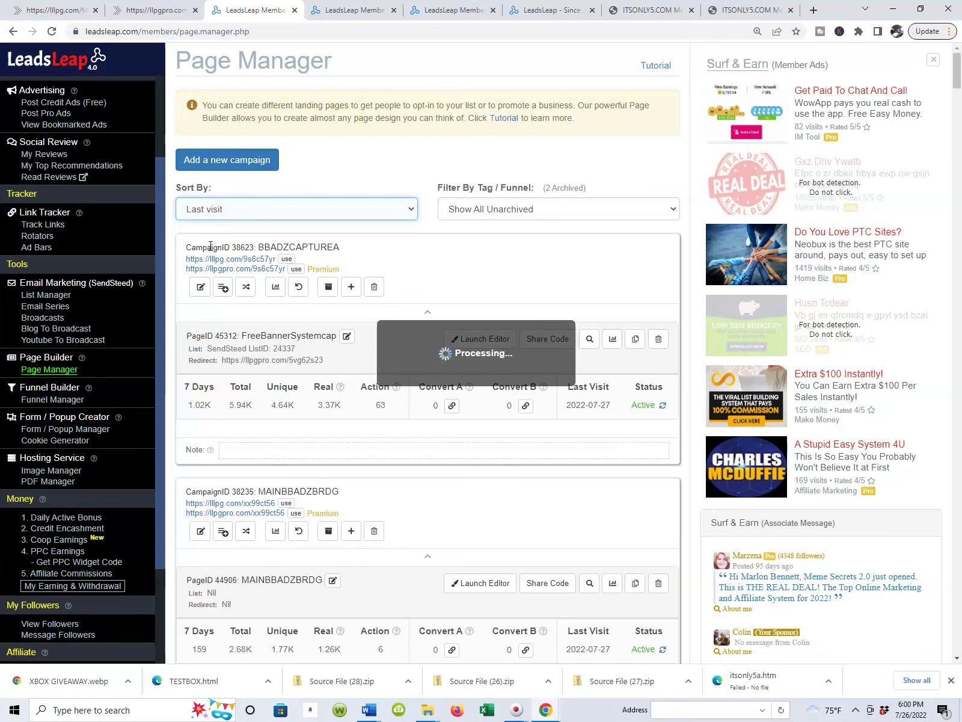
left_click(297, 255)
scroll(297, 254, "down", 1)
scroll(296, 254, "down", 4)
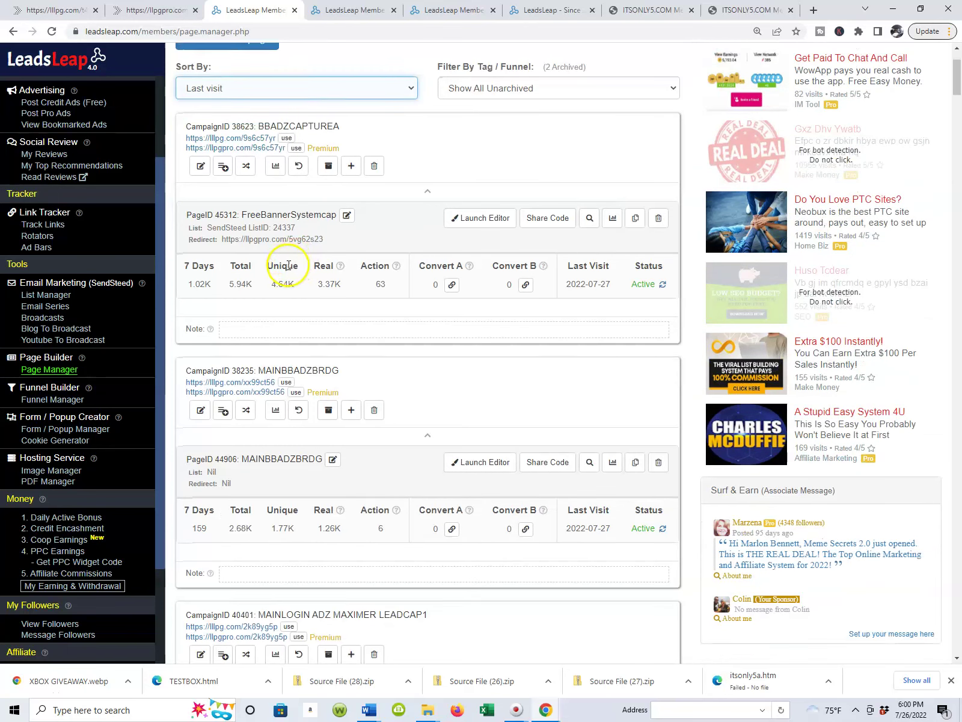
scroll(357, 343, "down", 8)
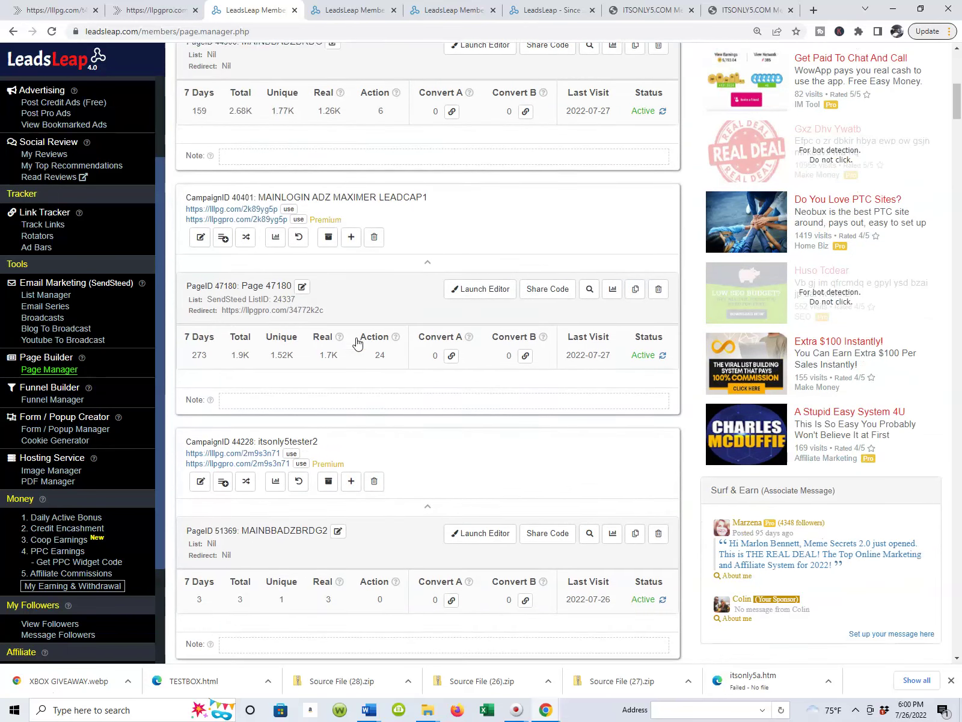
scroll(357, 343, "down", 2)
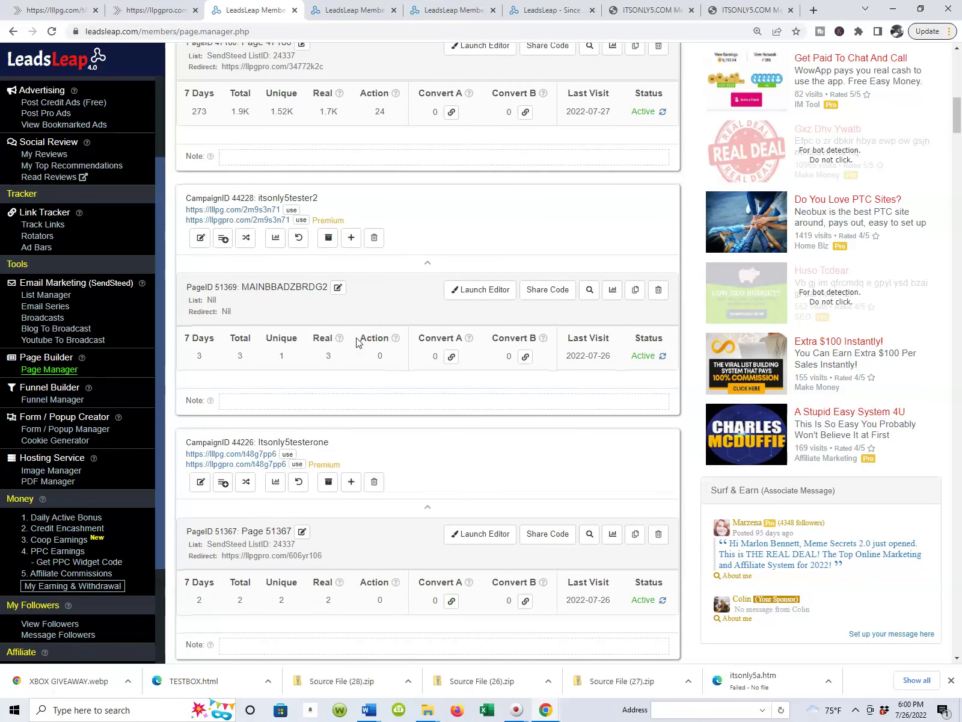
left_click(262, 220)
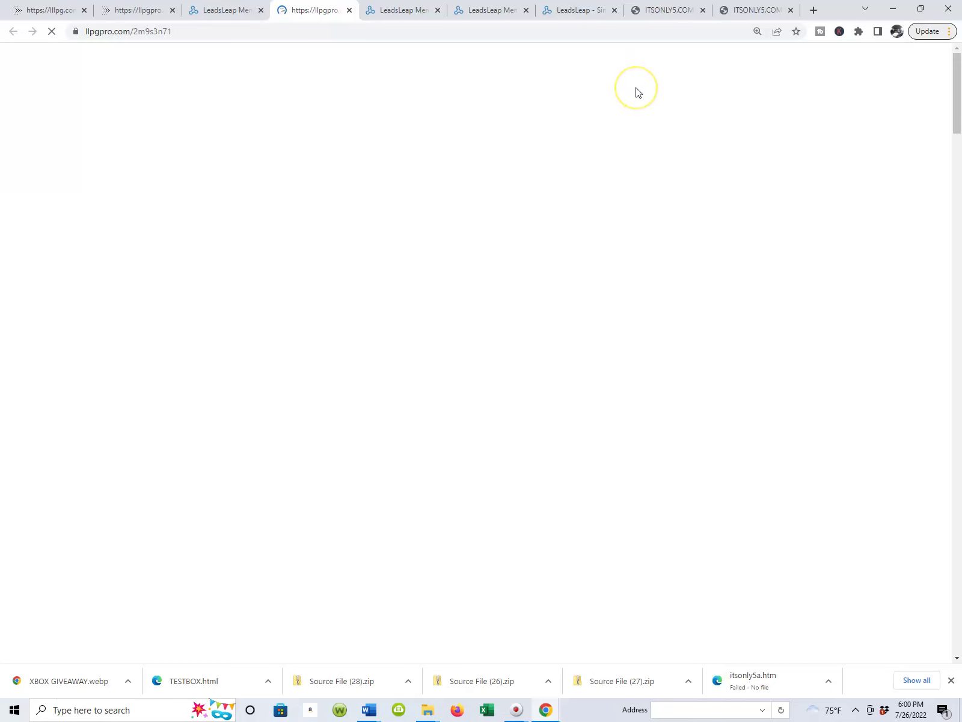
Step: Examine the live itsonly5tester2 landing page, including its headline, video, countdown timer and signup buttons
scroll(460, 158, "down", 3)
scroll(458, 176, "up", 2)
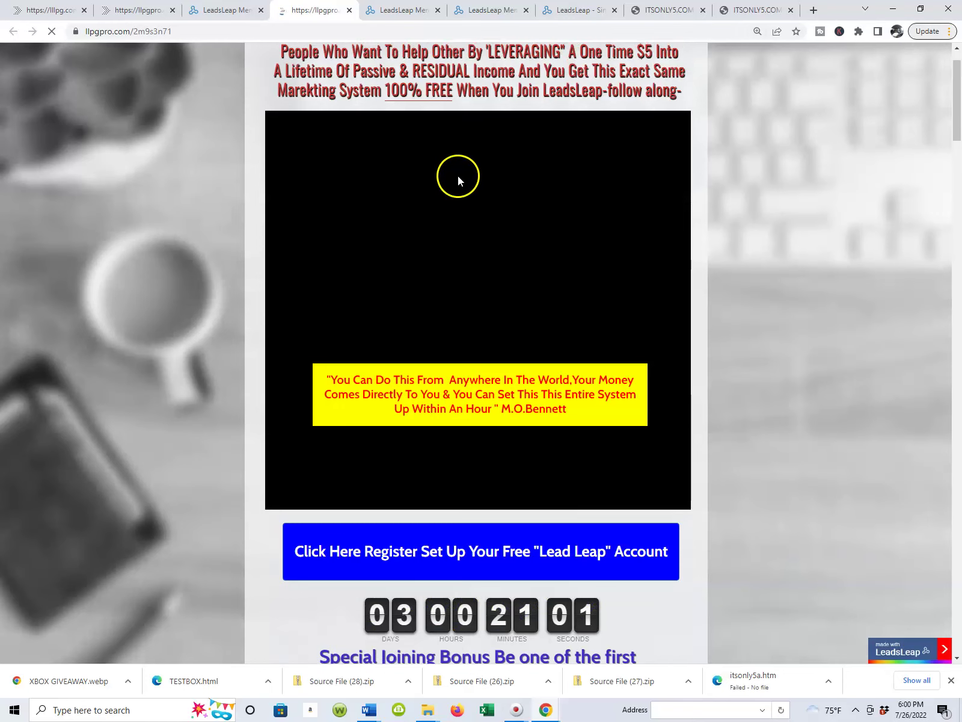
scroll(483, 195, "up", 1)
scroll(484, 195, "down", 4)
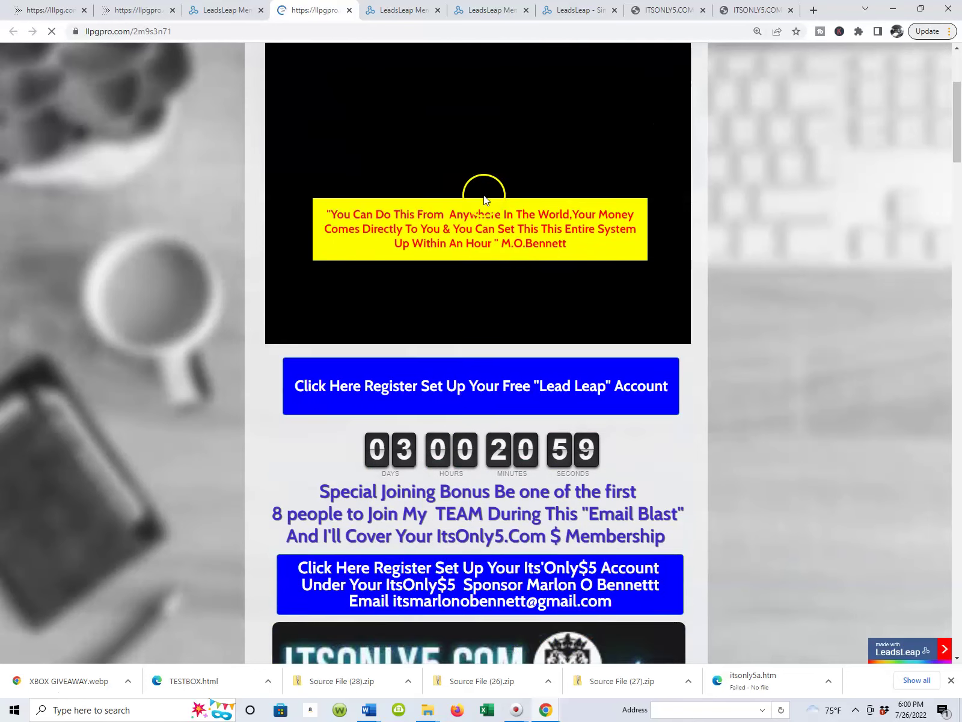
scroll(483, 196, "down", 1)
scroll(484, 196, "up", 4)
scroll(484, 196, "down", 1)
scroll(484, 200, "down", 1)
scroll(484, 200, "up", 1)
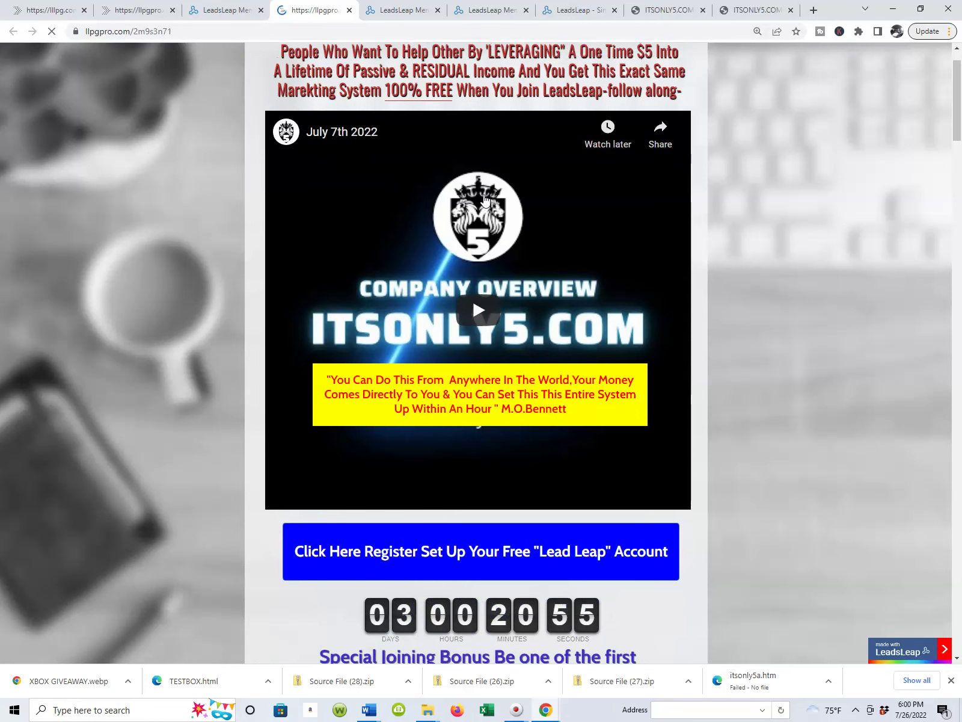
Step: Return to the Page Manager and launch the page editor for MAINBBADZBRDG2, choosing to wait for the unresponsive pages
left_click(228, 10)
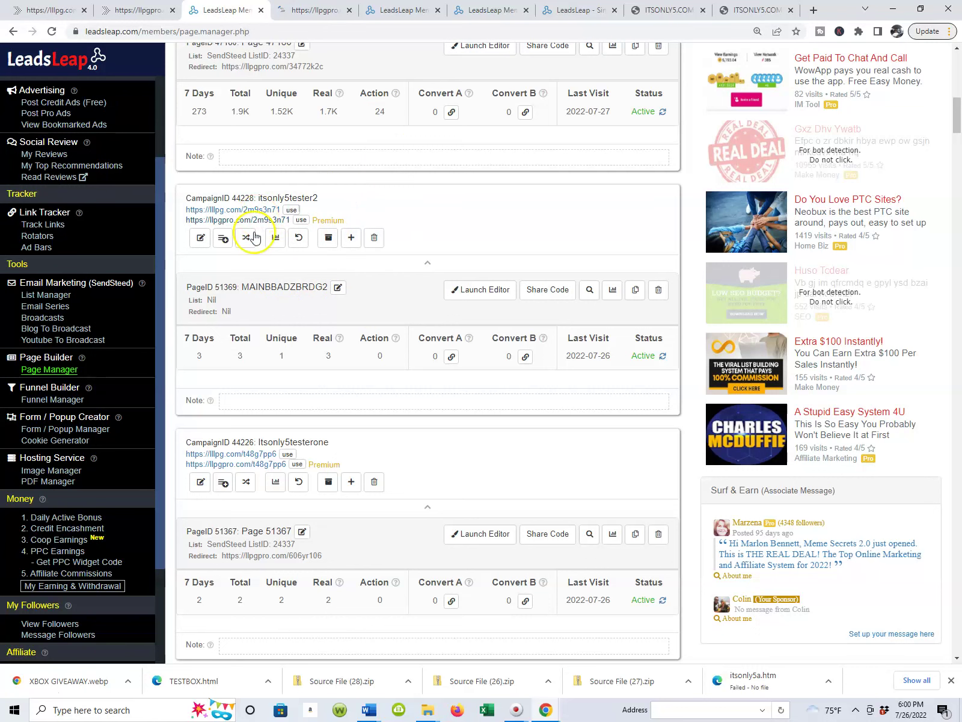
left_click(488, 292)
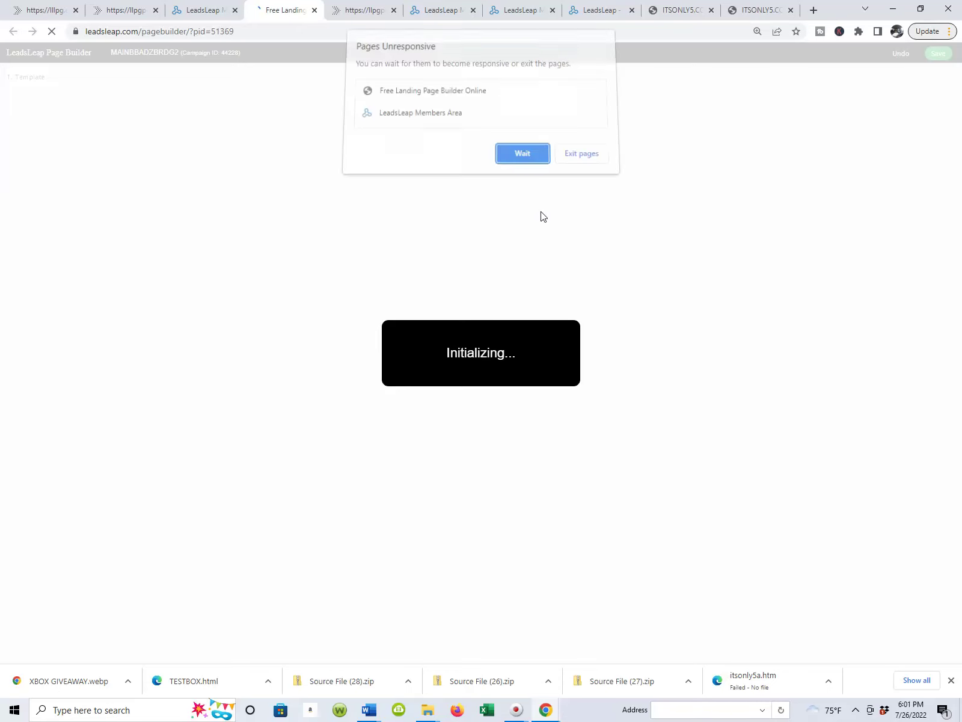
left_click(544, 180)
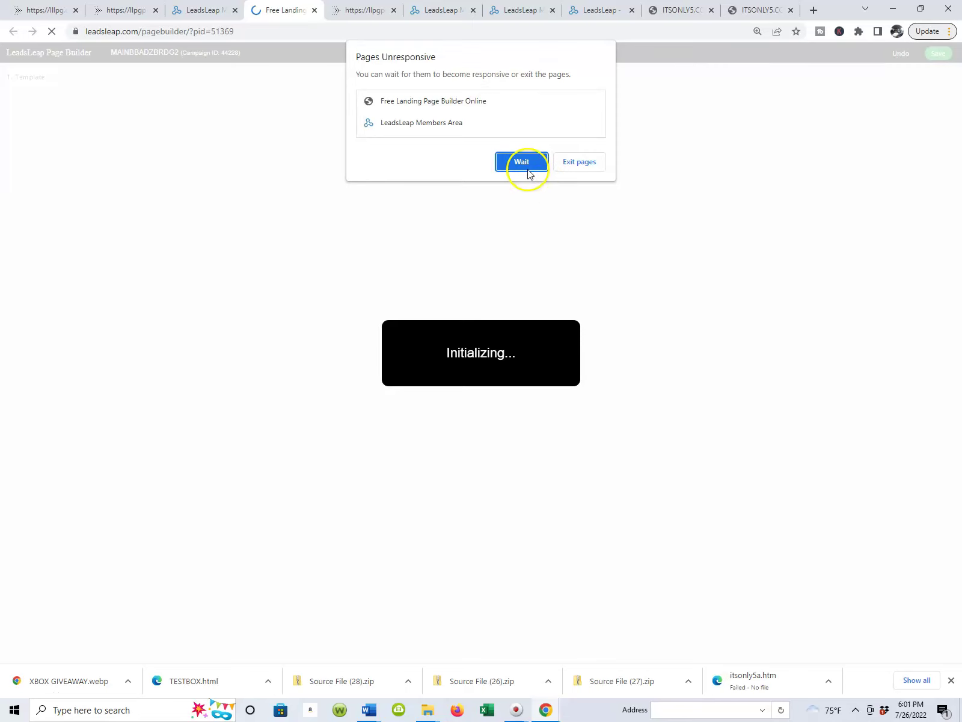
left_click(522, 165)
left_click(522, 167)
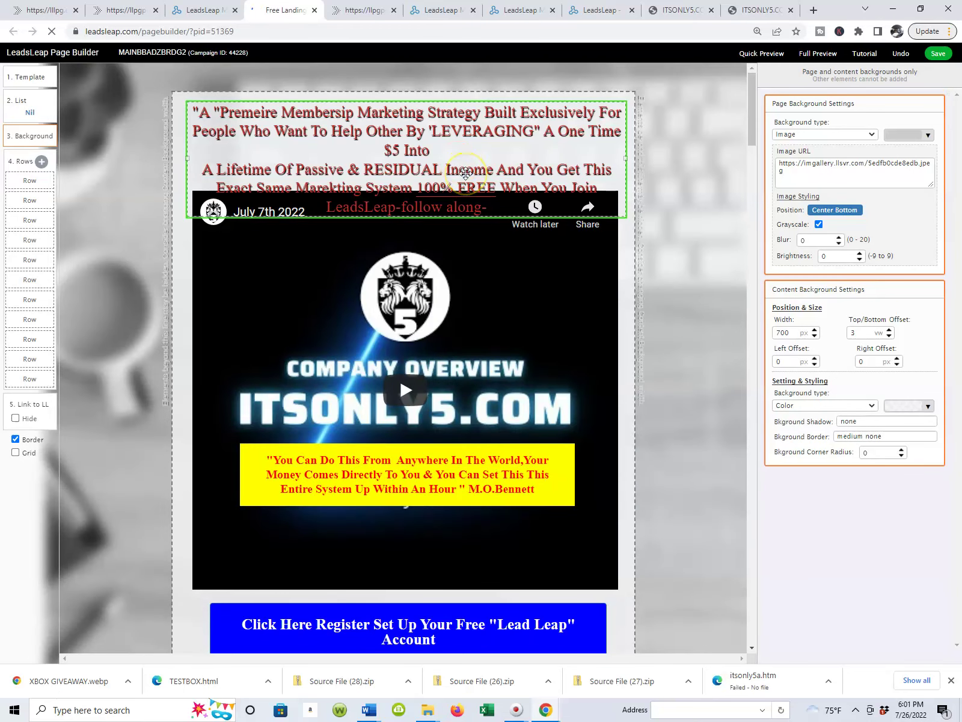
scroll(510, 202, "down", 1)
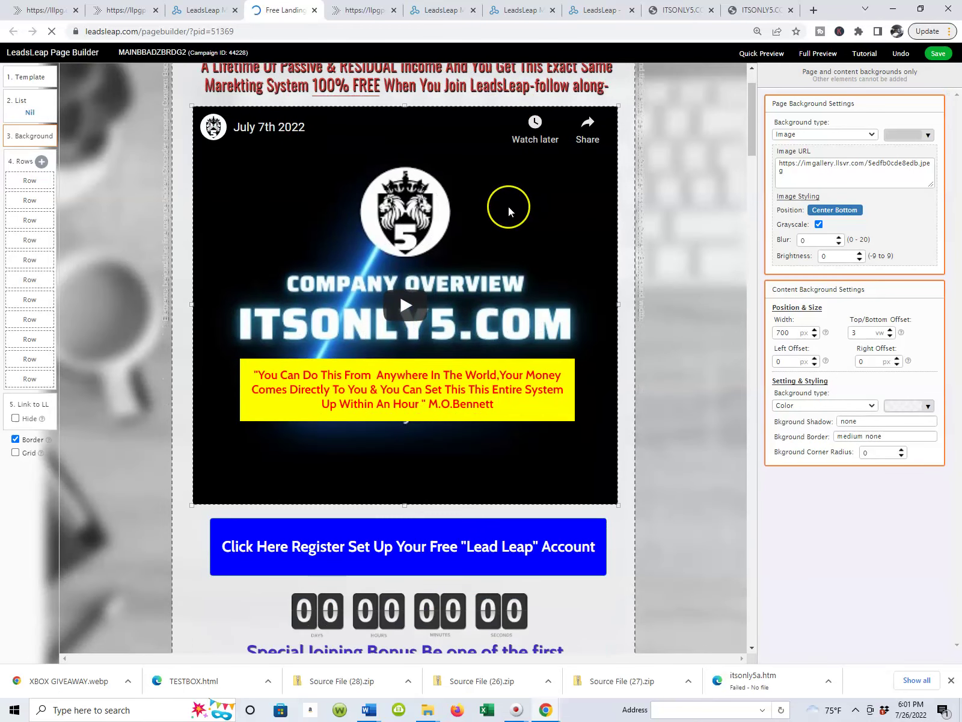
scroll(508, 206, "down", 8)
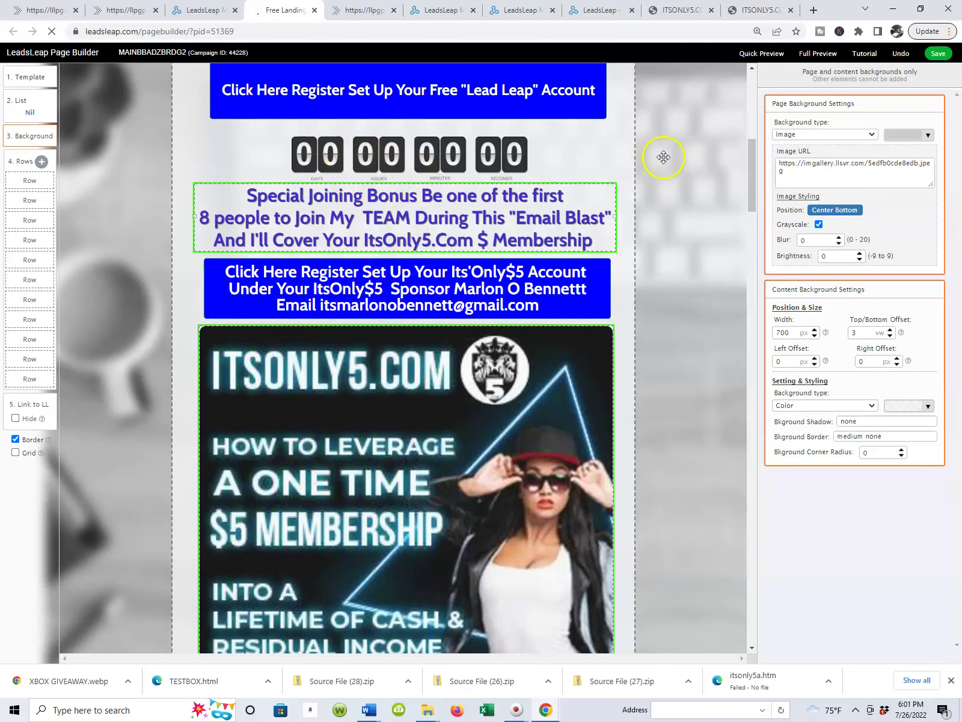
Step: Open the settings of the button for registering a free "Lead Leap" account and highlight its button text
scroll(680, 182, "up", 7)
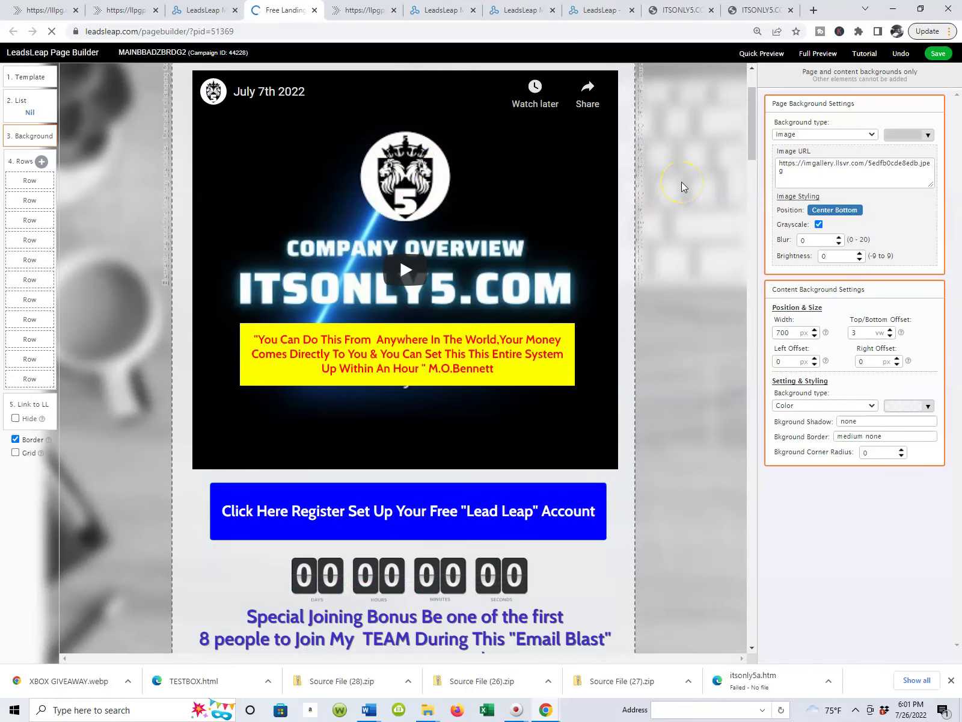
scroll(322, 472, "down", 1)
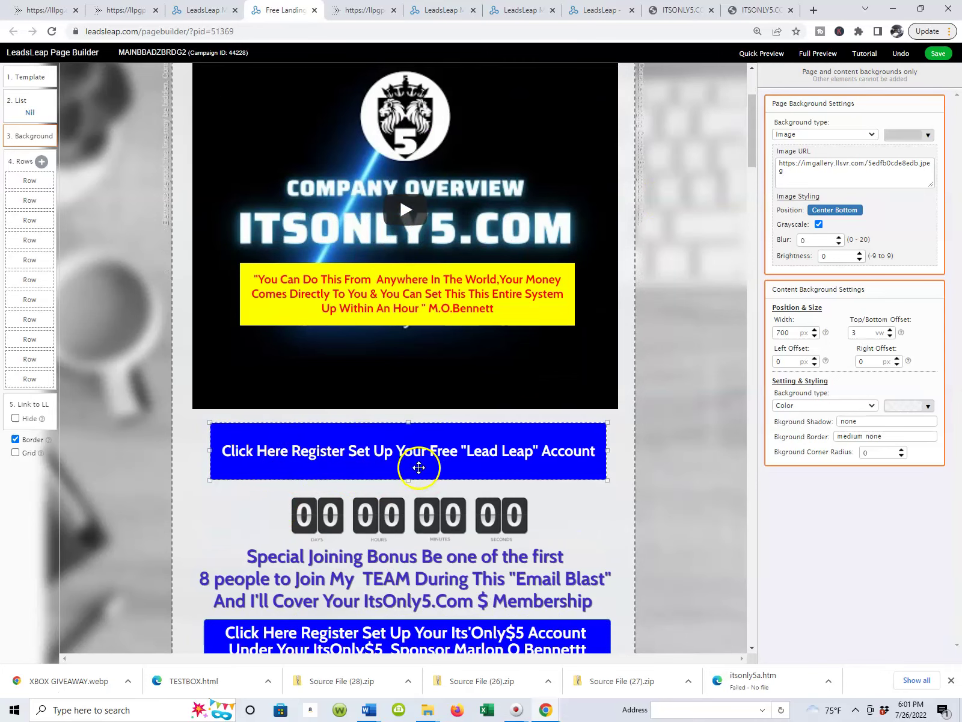
left_click(535, 448)
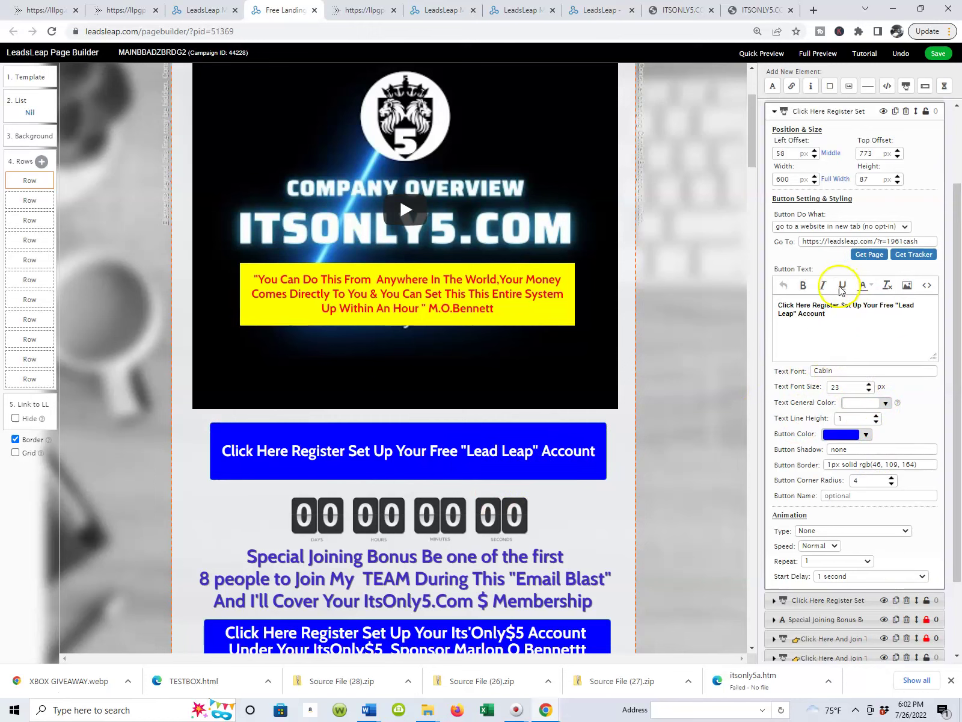
left_click(828, 317)
left_click_drag(828, 317, 772, 299)
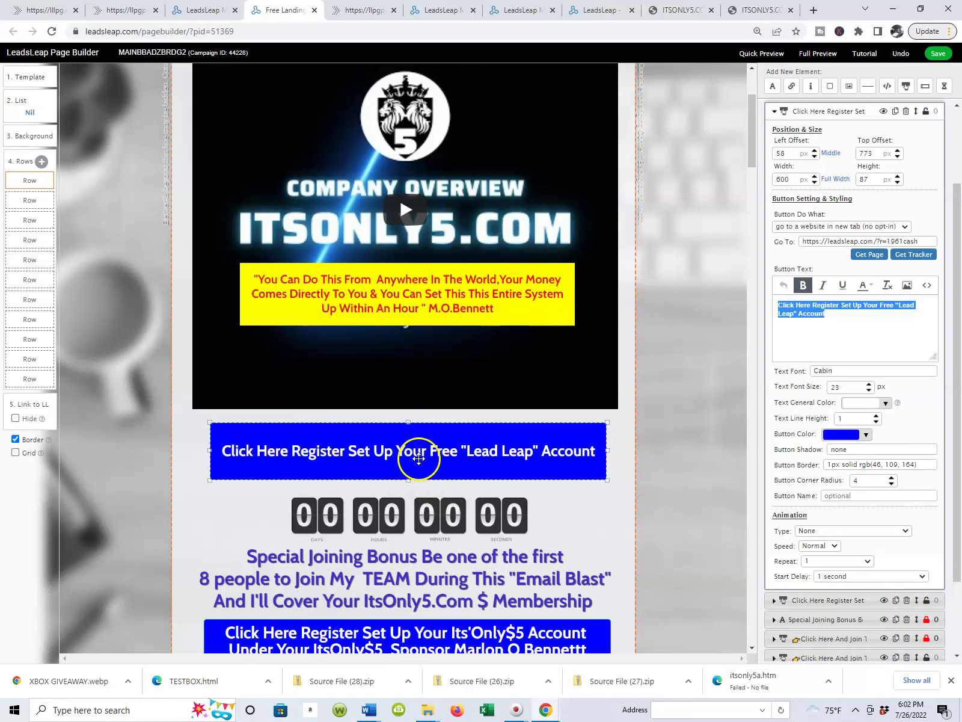
left_click(825, 315)
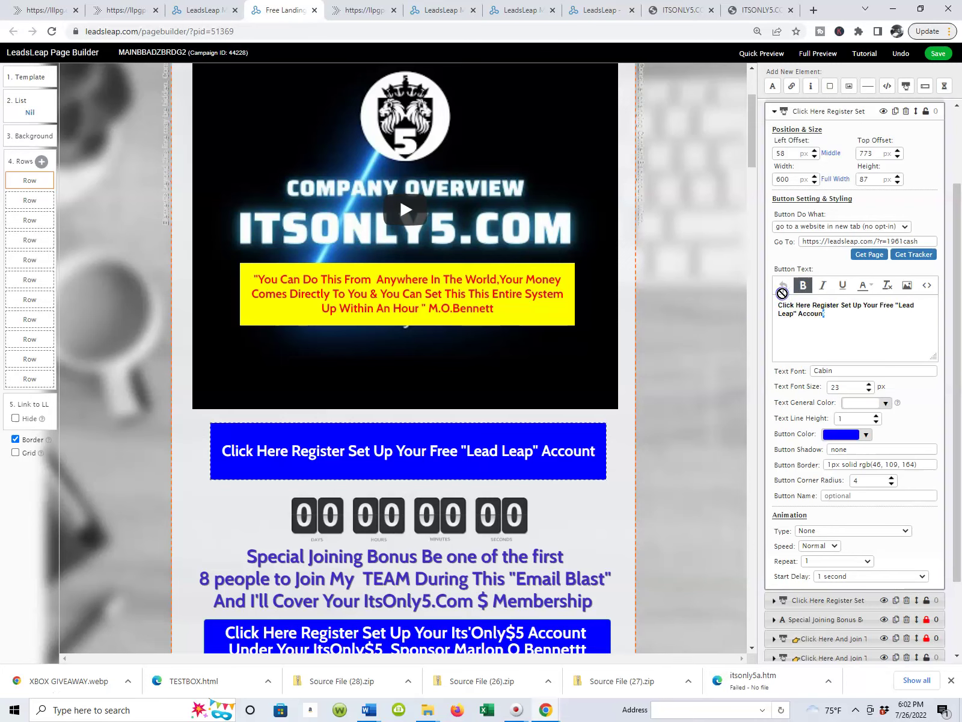
left_click(833, 316)
left_click(873, 341)
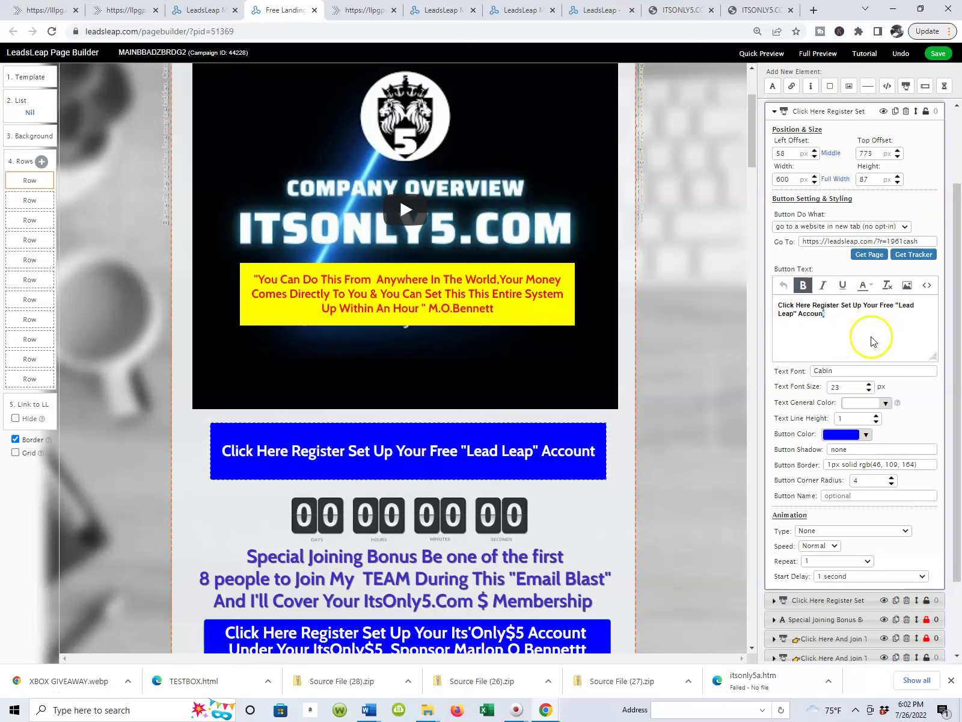
Step: Copy the Lead Leap button's destination link and open it in a new browser tab
scroll(872, 341, "down", 2)
scroll(860, 328, "up", 3)
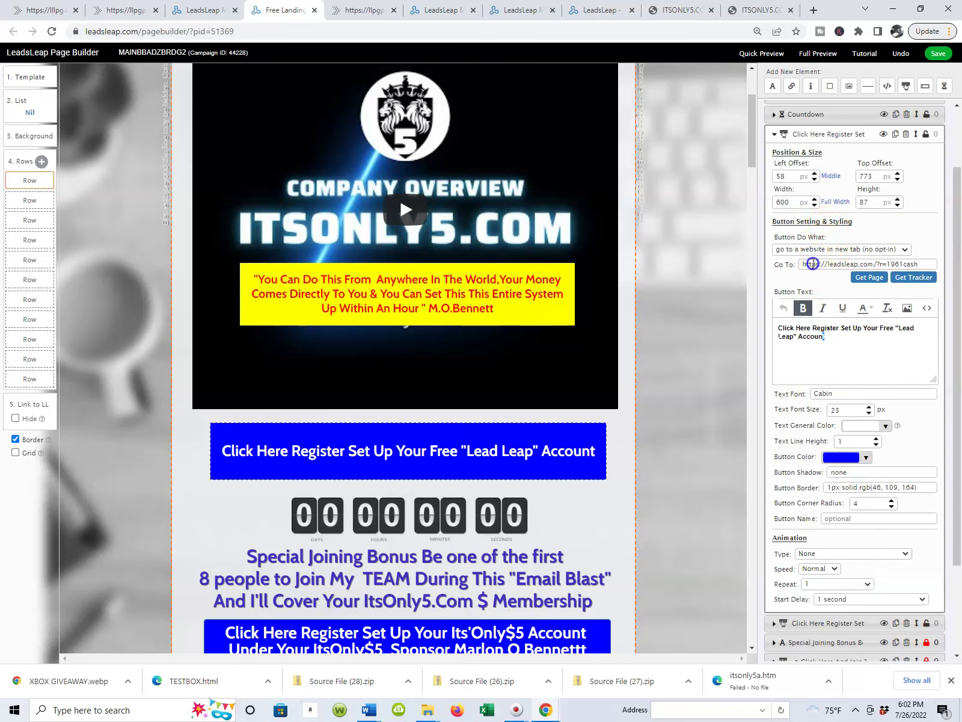
triple_click(812, 264)
key("ctrl+c")
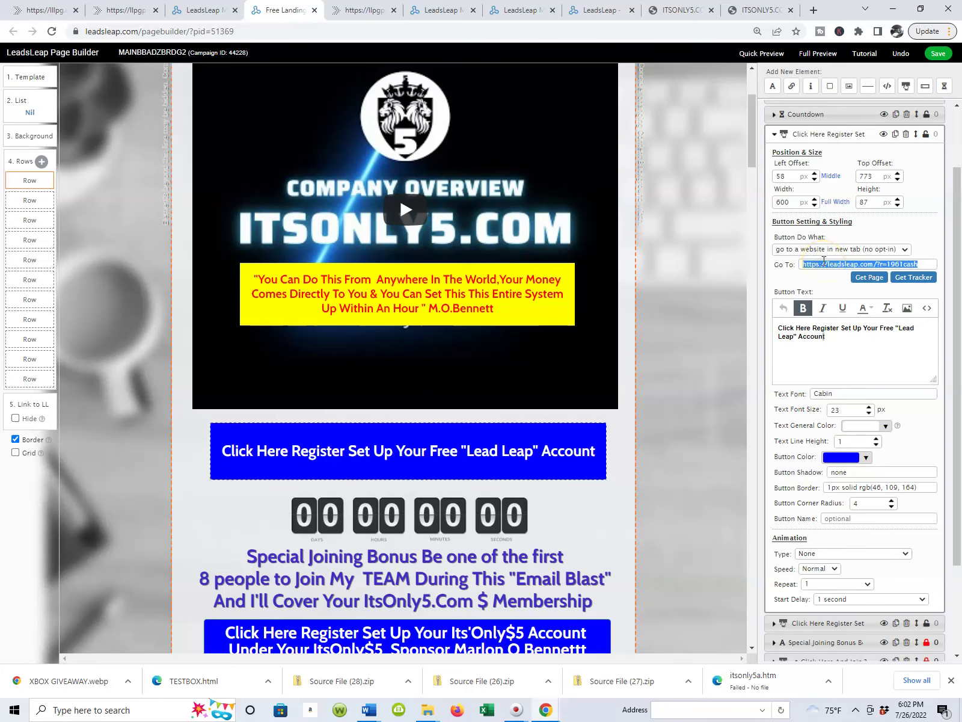
left_click(814, 12)
right_click(715, 32)
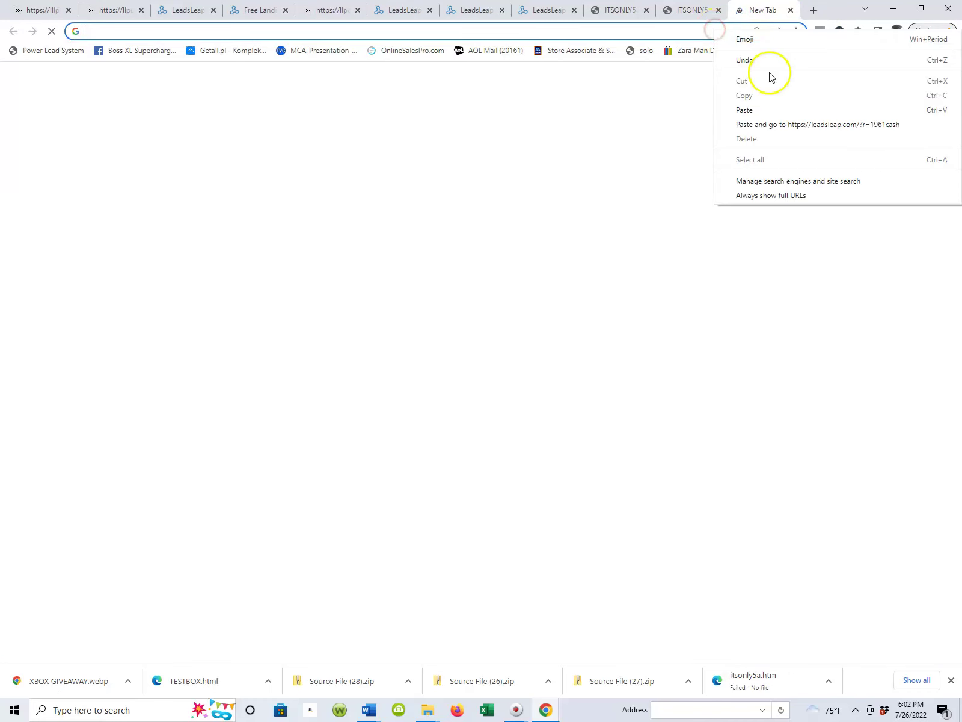
left_click(744, 110)
key("Return")
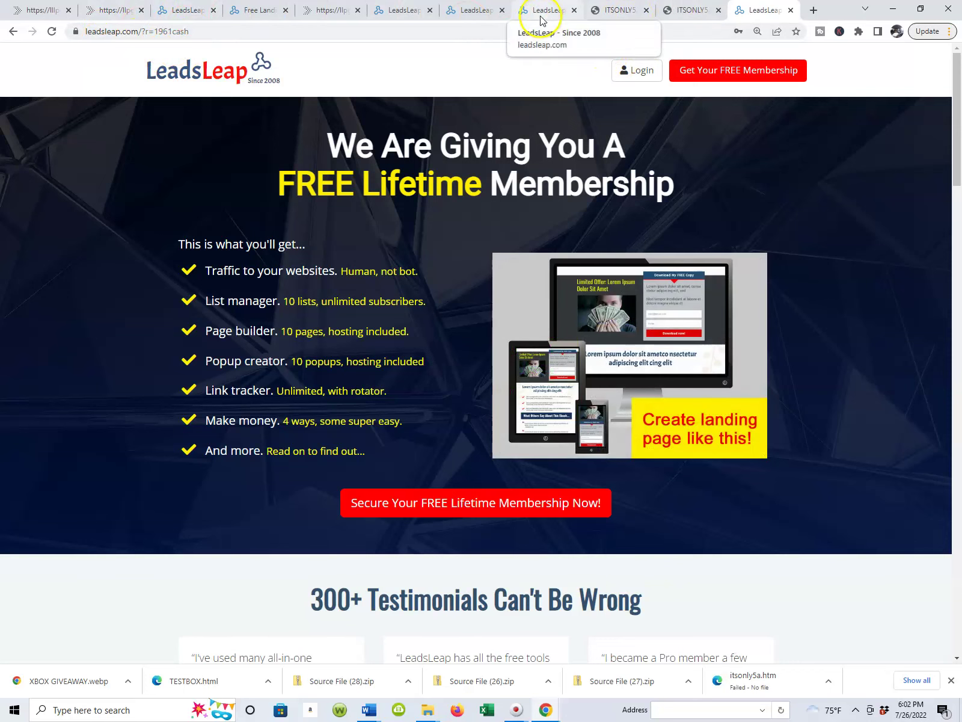
Step: Return to the MAINBBADZBRDG2 page editor and select the Lead Leap button's destination link
left_click(481, 11)
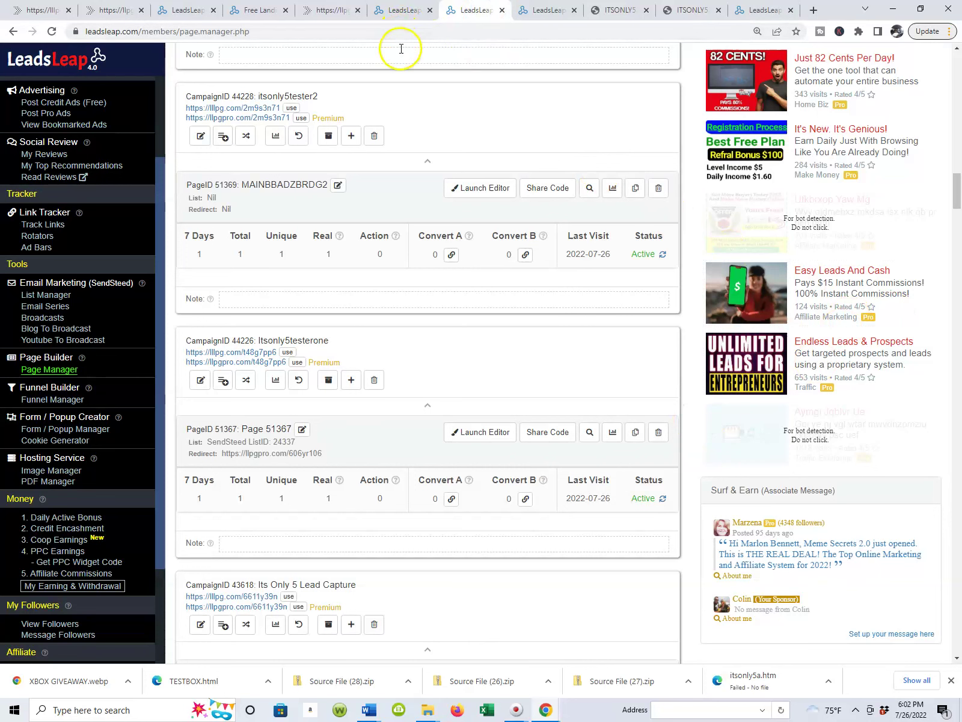
left_click(328, 13)
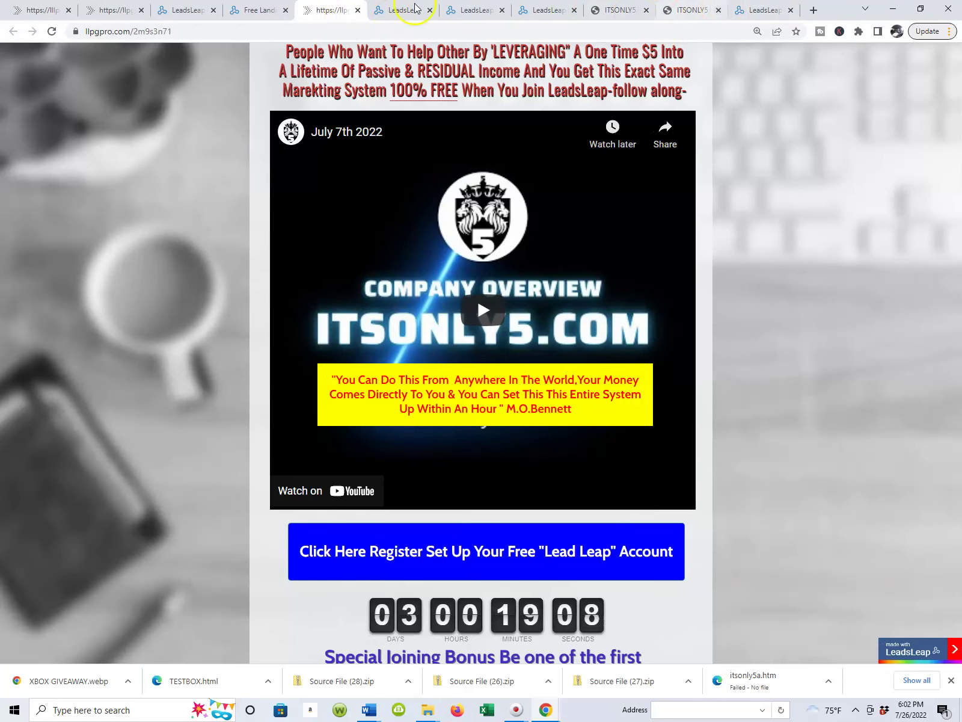
left_click(262, 12)
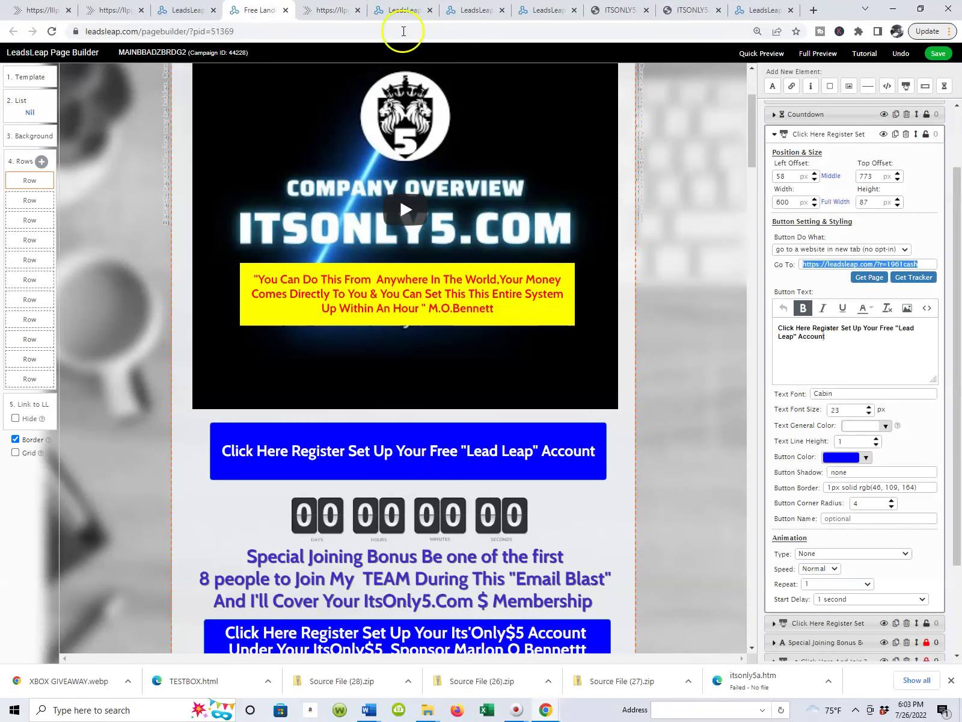
triple_click(840, 263)
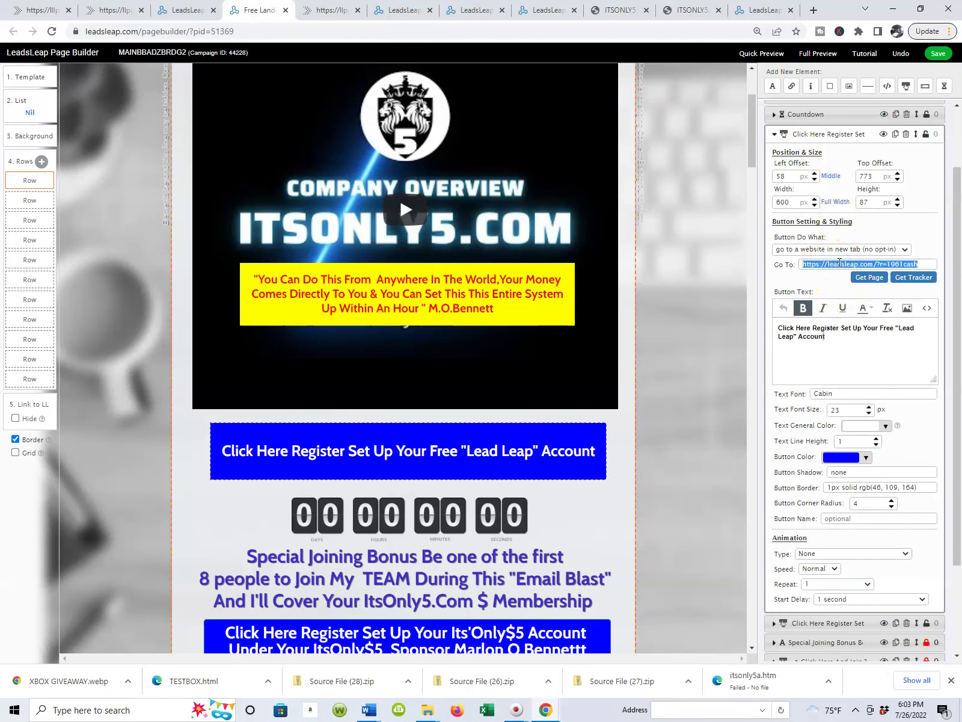
Step: Save the MAINBBADZBRDG2 landing page and acknowledge the save message
left_click(937, 56)
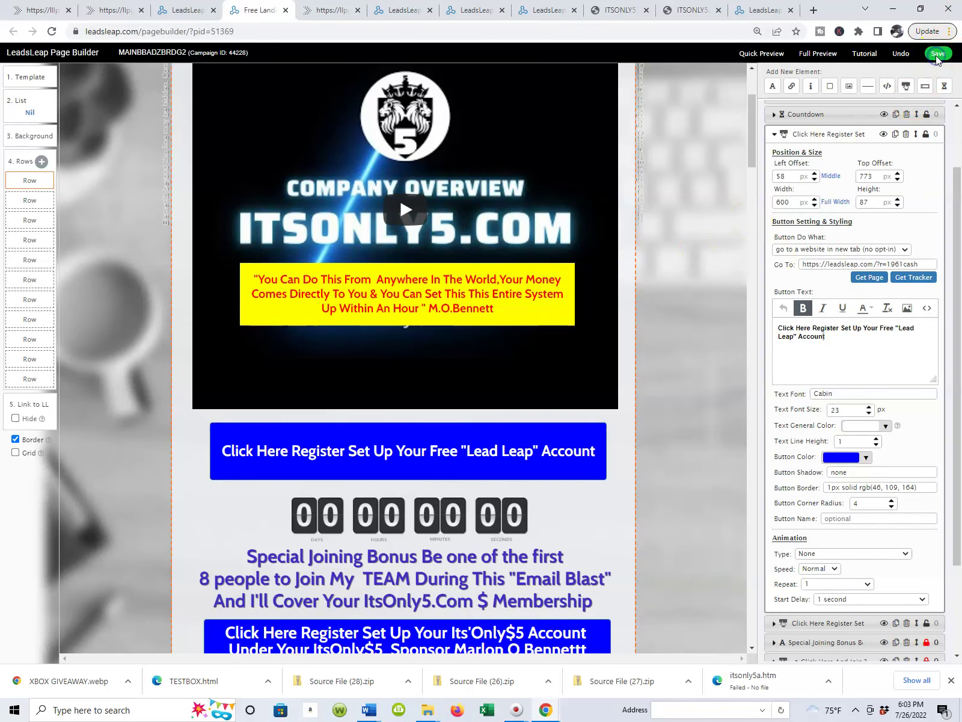
left_click(580, 110)
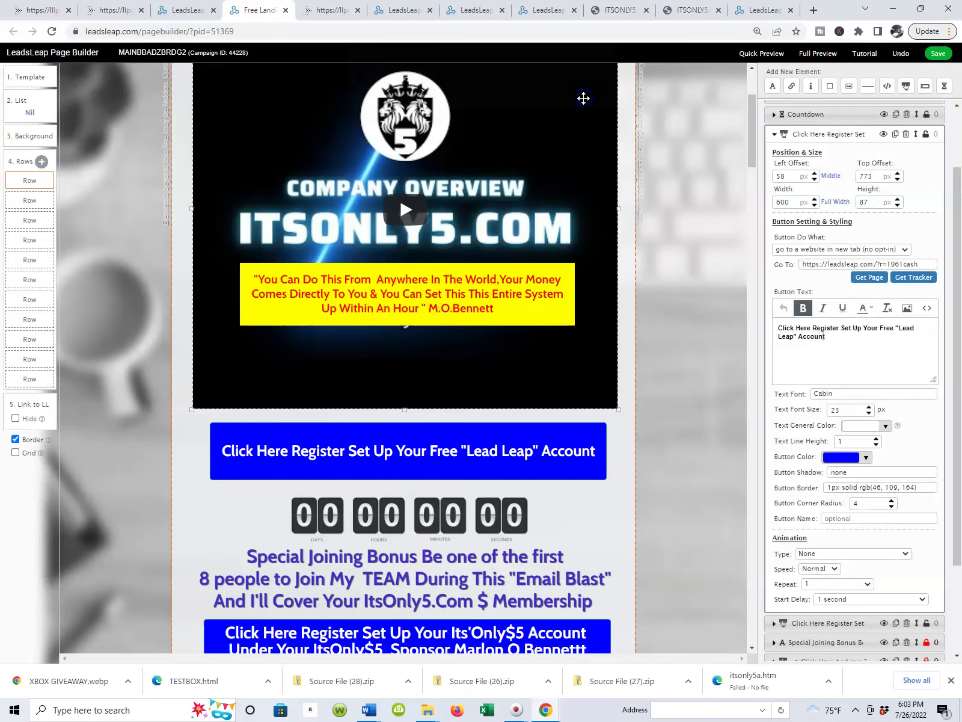
left_click(940, 56)
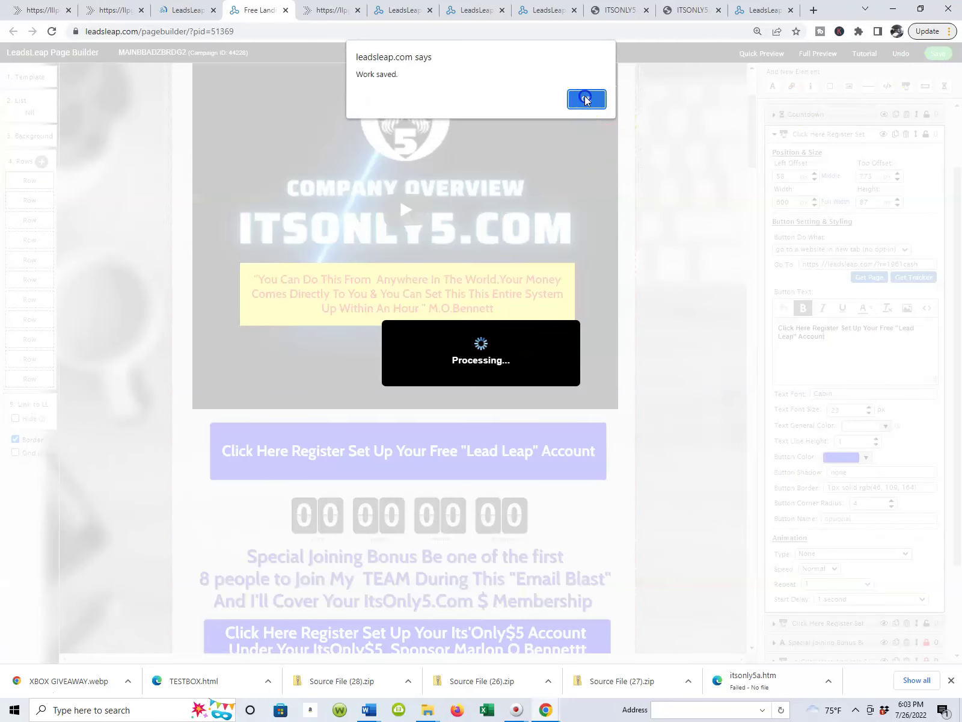
left_click(604, 107)
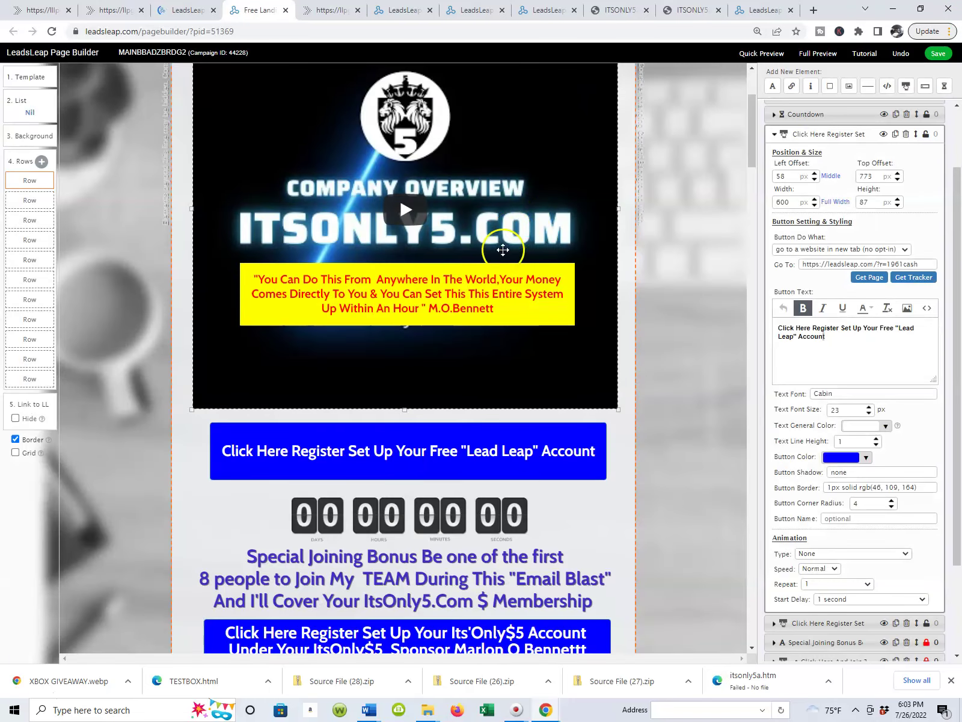
Step: Examine the Lead Leap button, the countdown timer, the joining bonus text and the ItsOnly5 registration button below them
scroll(463, 289, "down", 2)
scroll(551, 271, "down", 1)
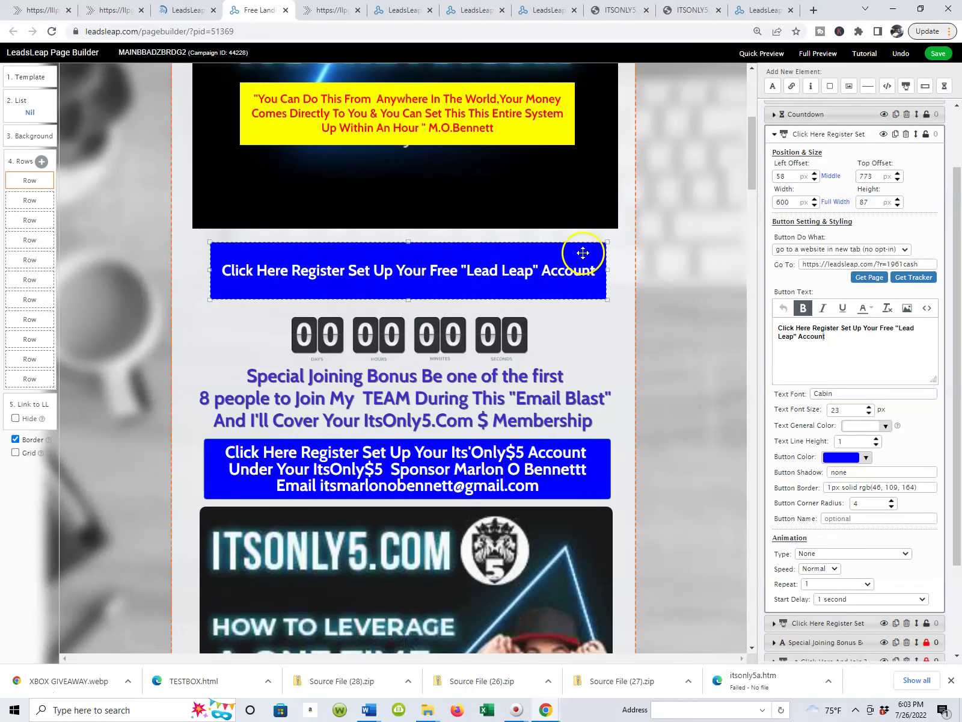
left_click(483, 201)
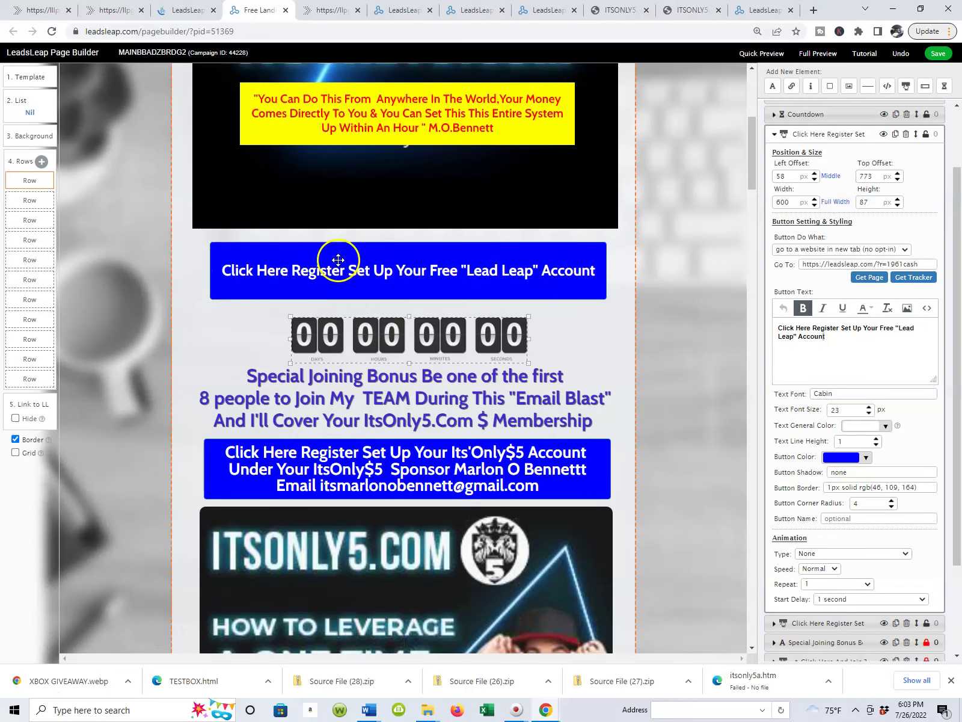
left_click(501, 268)
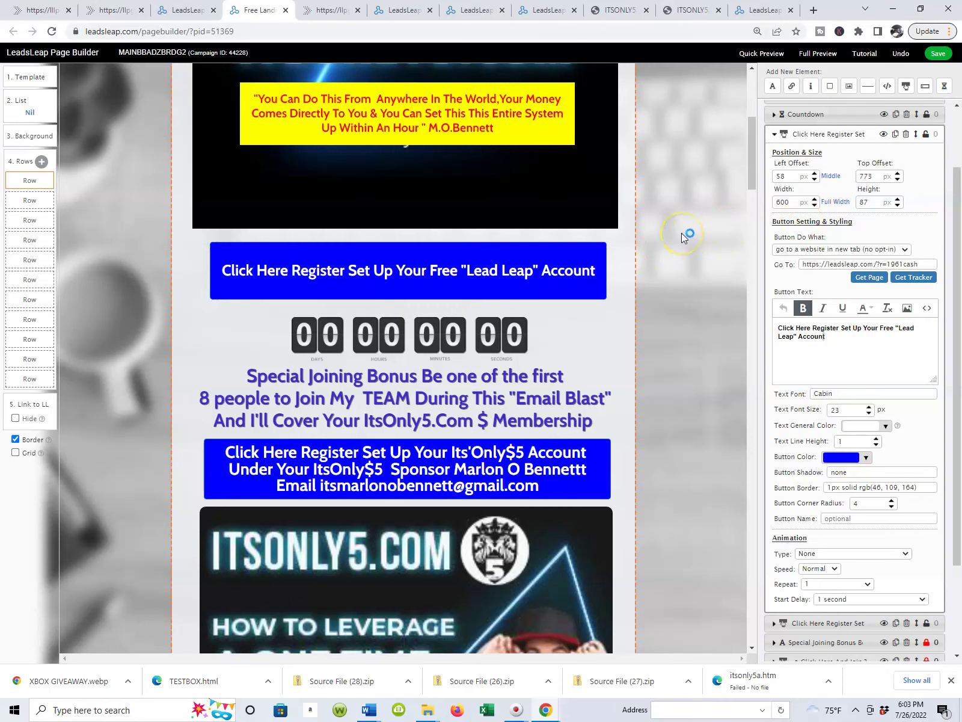
scroll(681, 233, "down", 2)
scroll(680, 233, "down", 2)
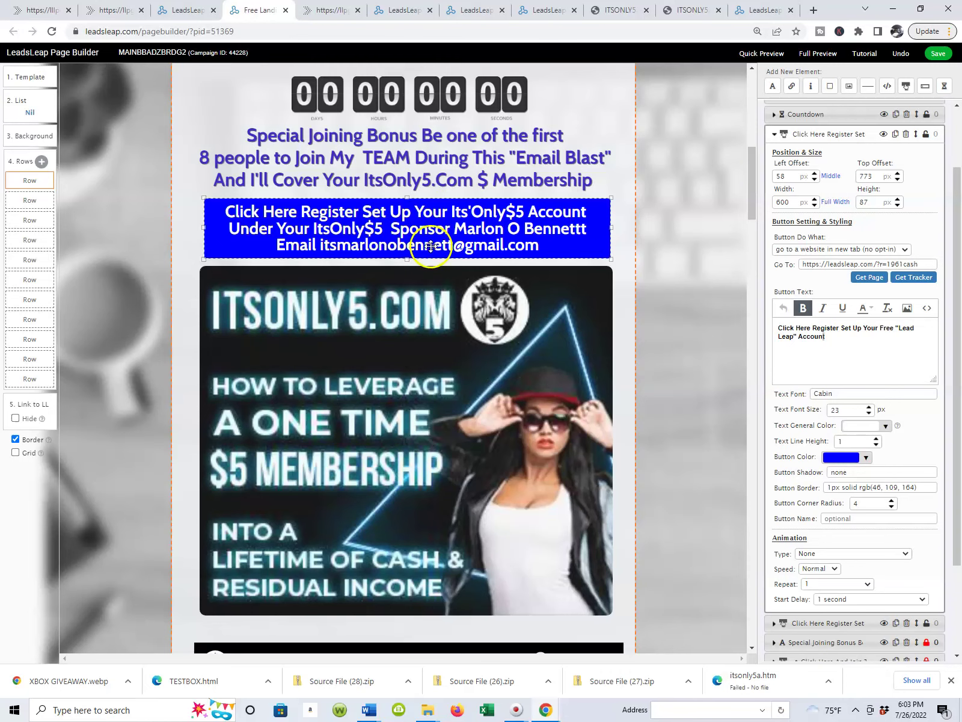
Step: Switch to the ITSONLY5.COM Members Area and view the referral text link in the Promotional Center
left_click(627, 10)
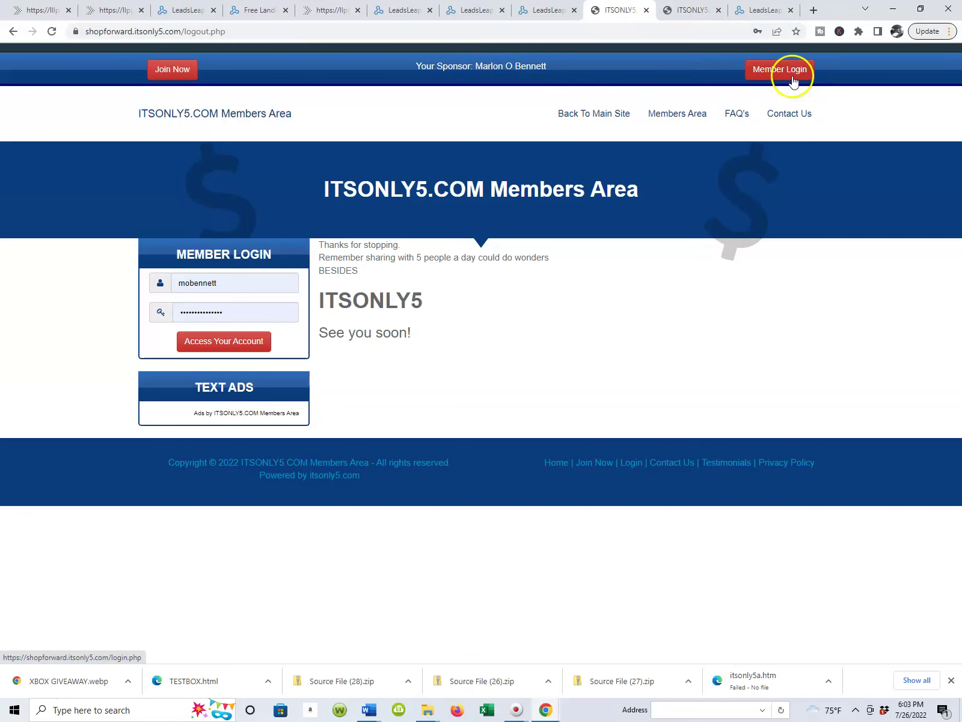
left_click(697, 12)
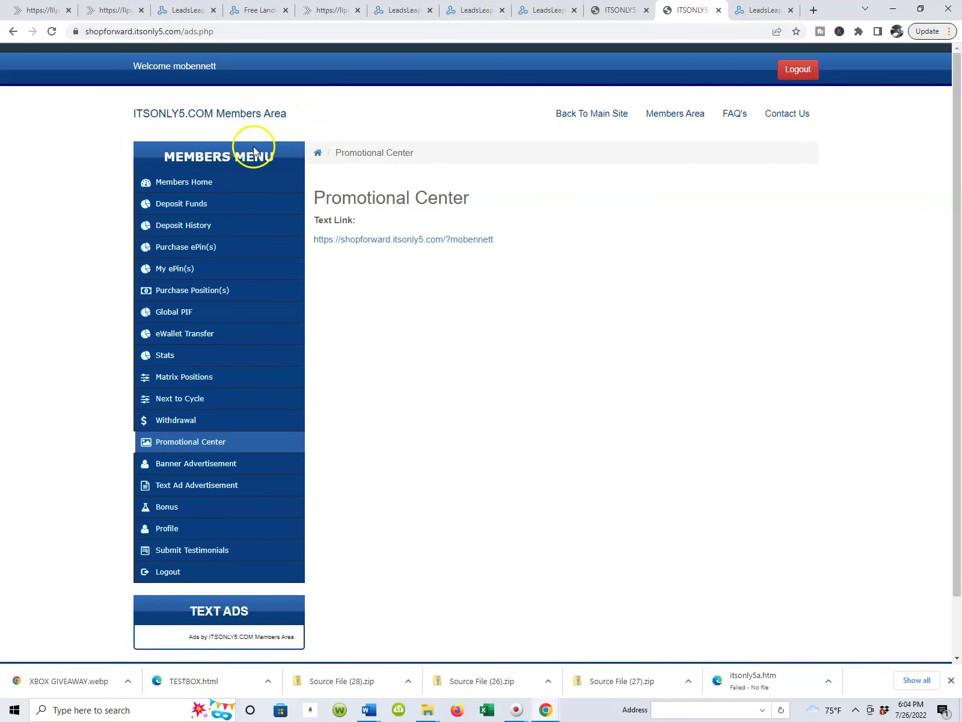
scroll(254, 151, "down", 1)
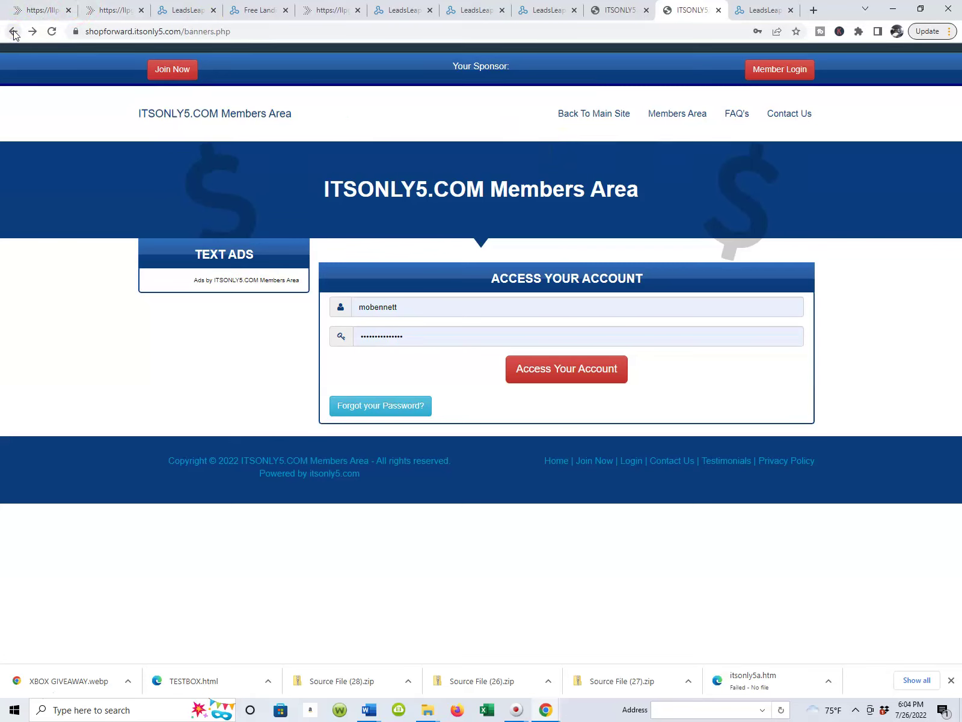
left_click(549, 14)
left_click(619, 10)
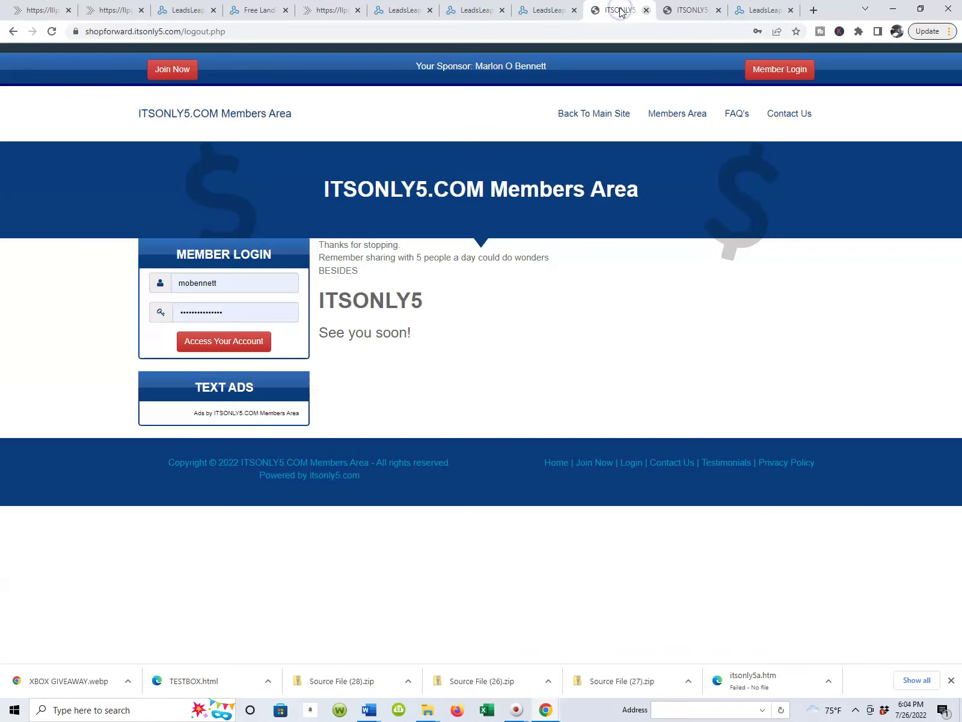
left_click(686, 14)
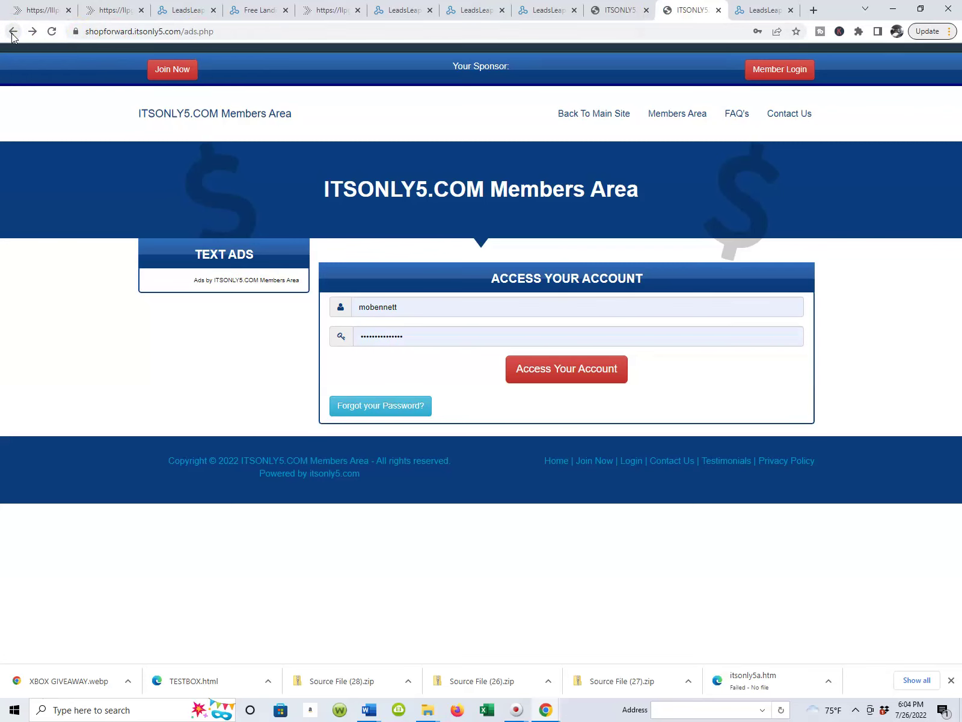
Step: Return to the page editor and examine the company overview video and the Facebook group and YouTube channel buttons
left_click(184, 11)
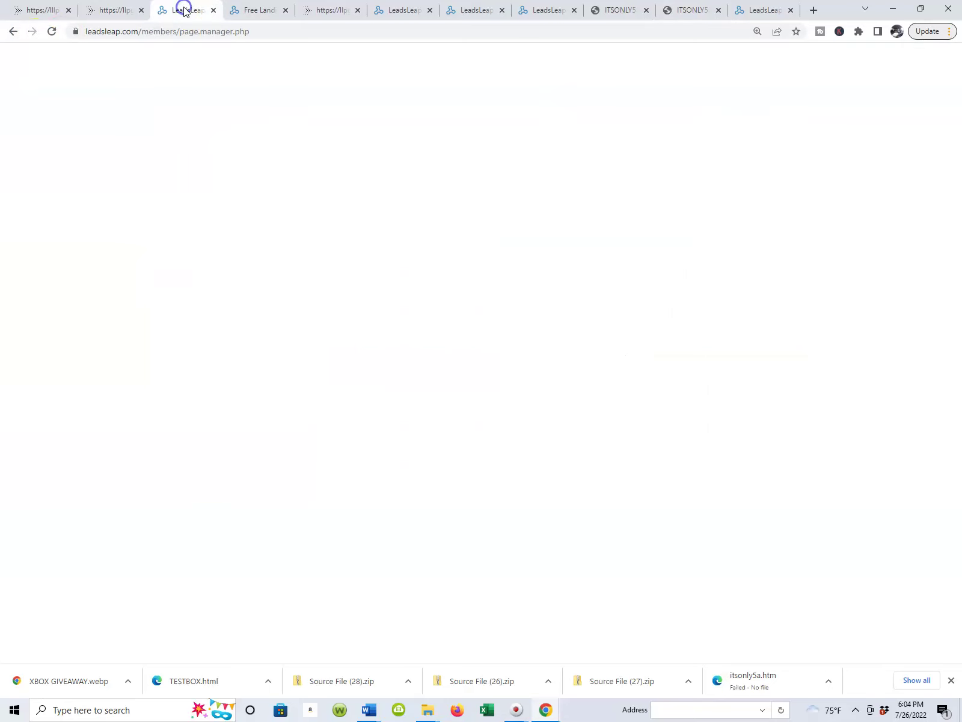
left_click(270, 13)
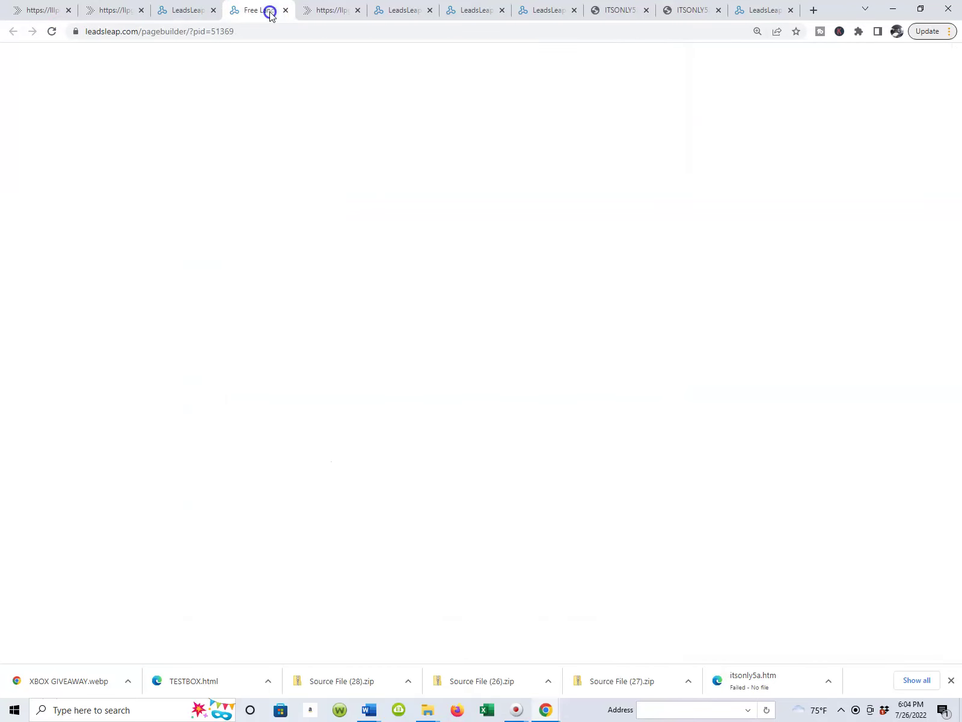
scroll(800, 343, "down", 2)
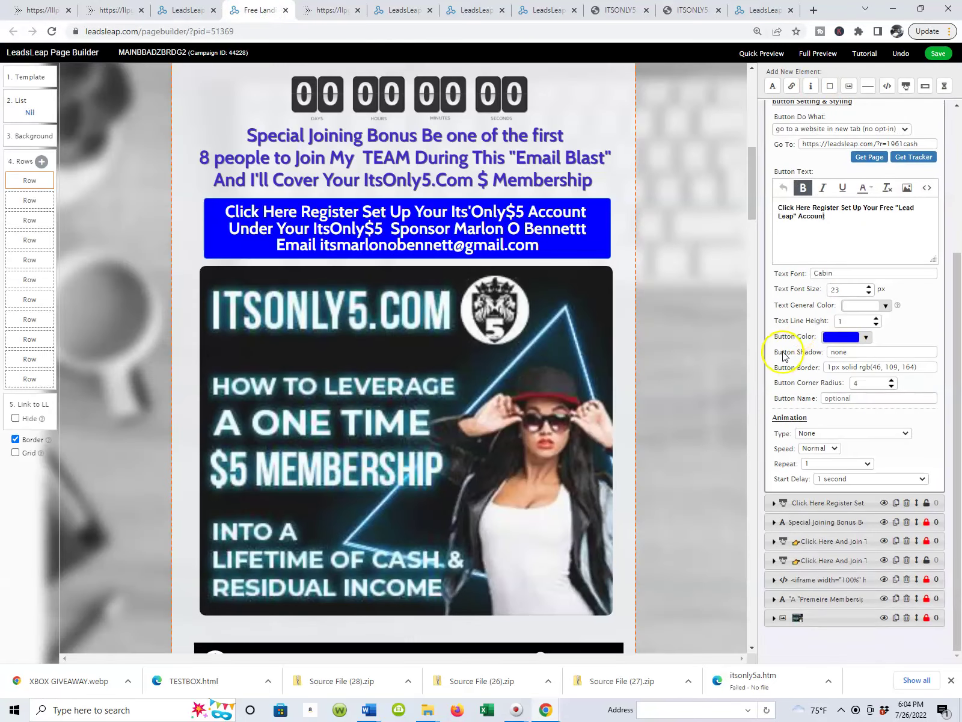
scroll(563, 376, "down", 2)
scroll(563, 376, "down", 10)
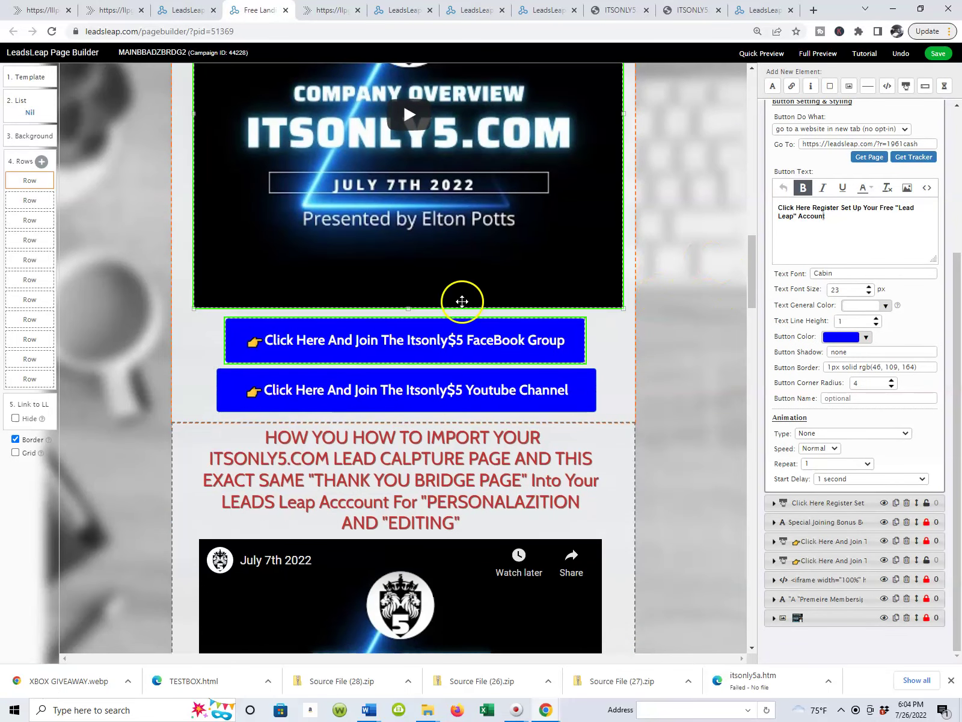
scroll(459, 307, "down", 1)
scroll(463, 328, "up", 4)
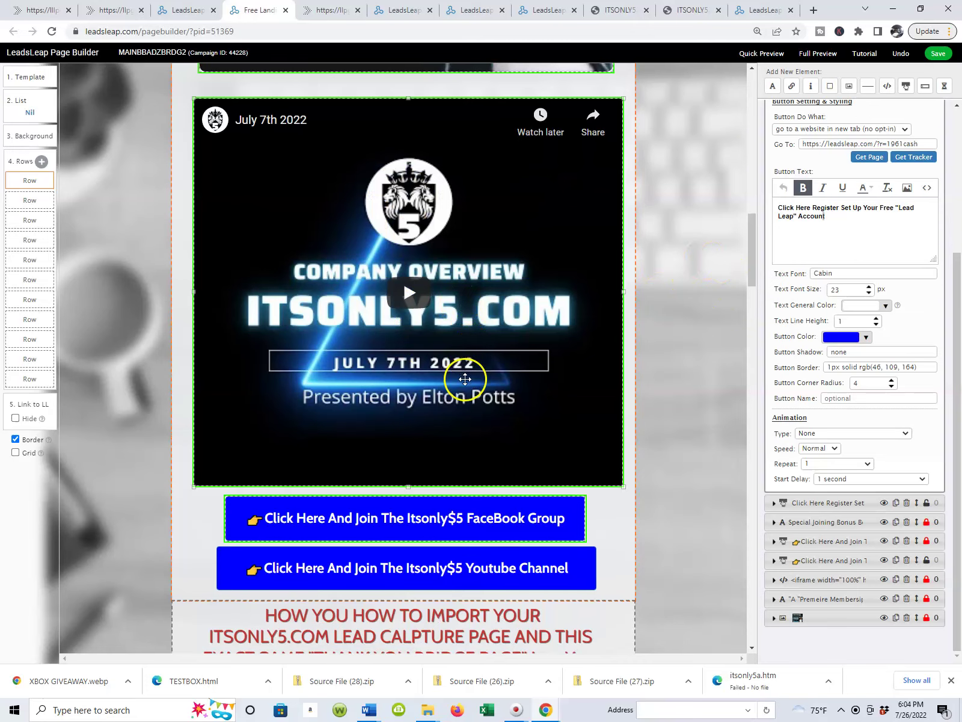
scroll(466, 361, "down", 2)
scroll(468, 372, "up", 1)
Step: Open the settings of the ItsOnly5 account registration button and highlight its button text
scroll(468, 372, "up", 7)
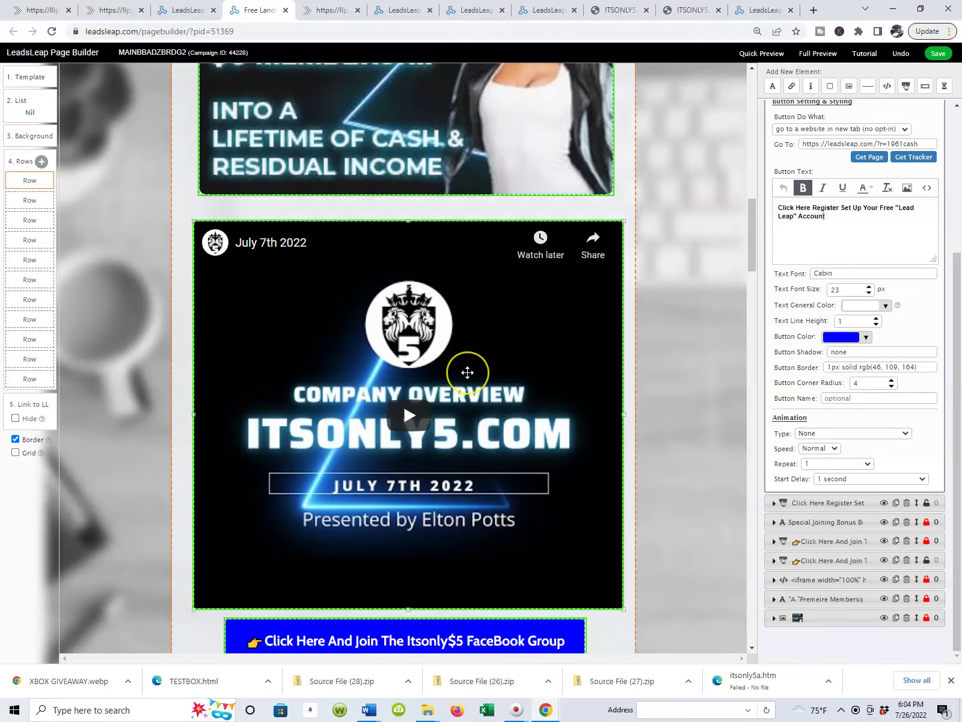
scroll(468, 372, "up", 3)
left_click(447, 283)
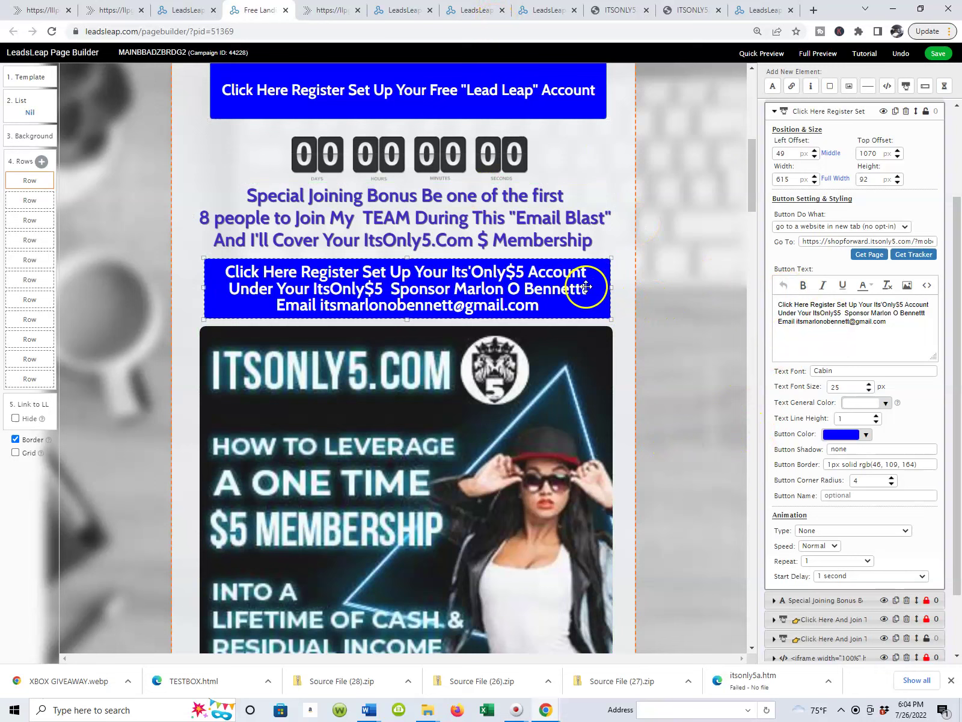
left_click(885, 322)
left_click_drag(886, 322, 843, 303)
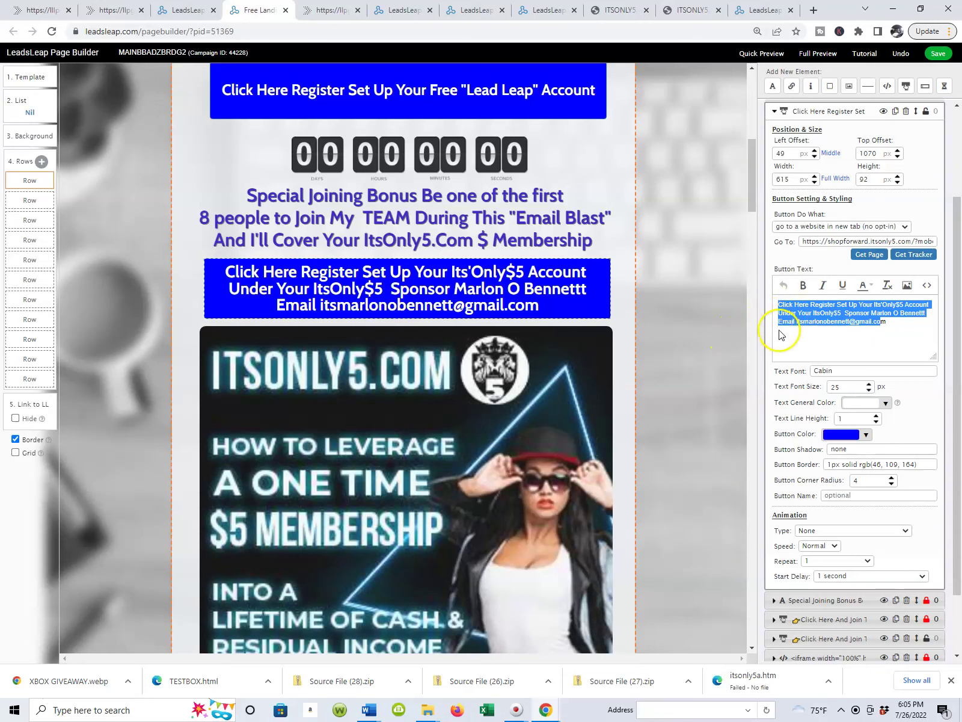
Step: Copy the ItsOnly5 registration button's destination link and open it in a new browser tab to check the sponsor page
left_click(805, 334)
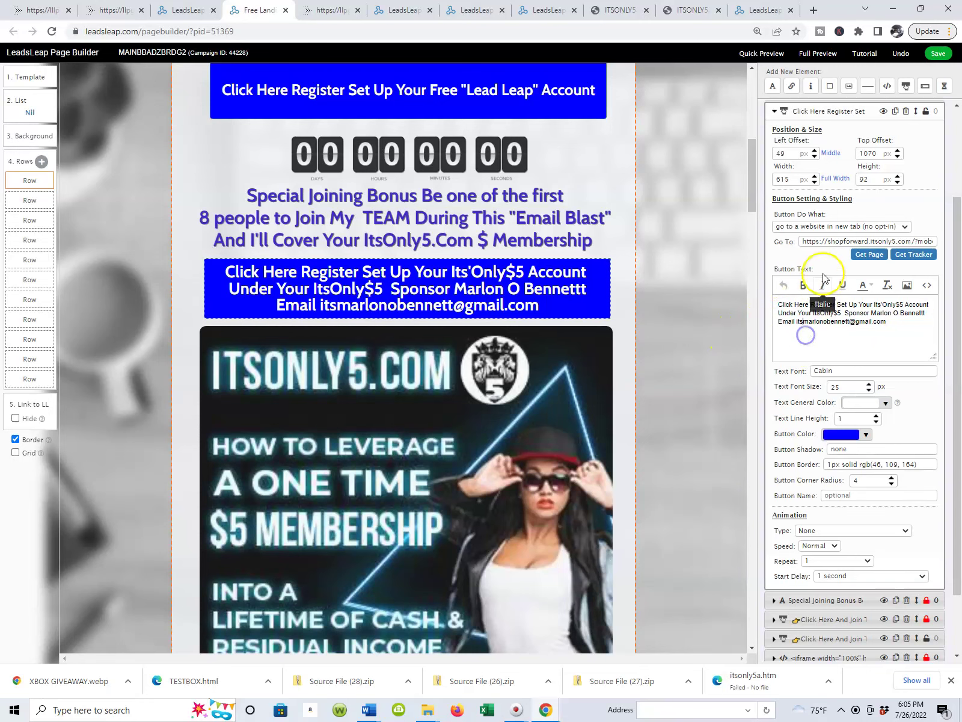
triple_click(804, 242)
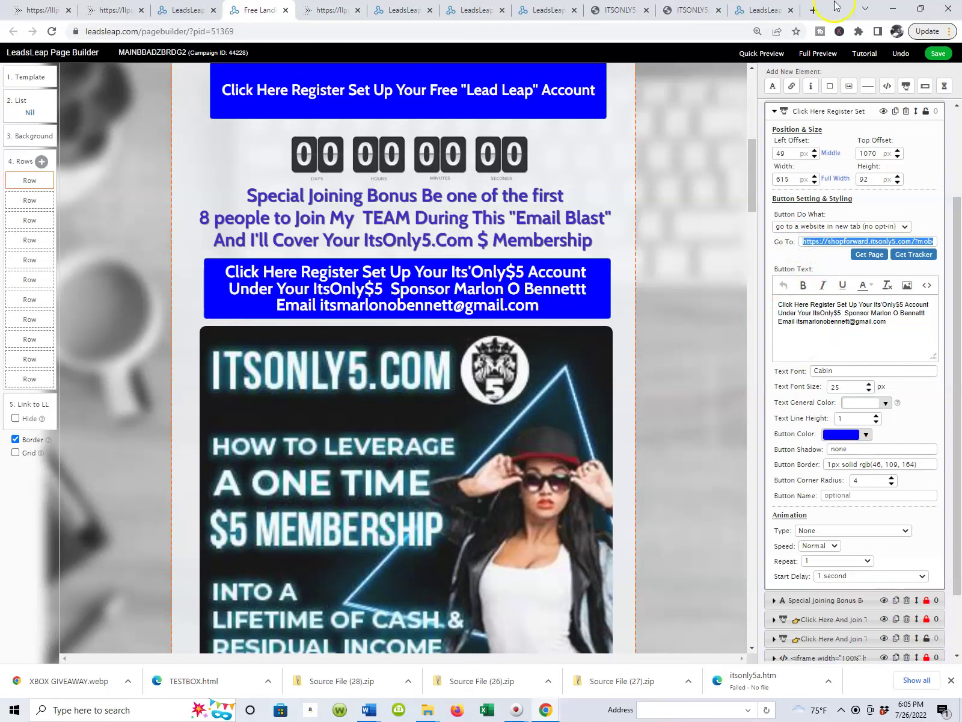
left_click(816, 12)
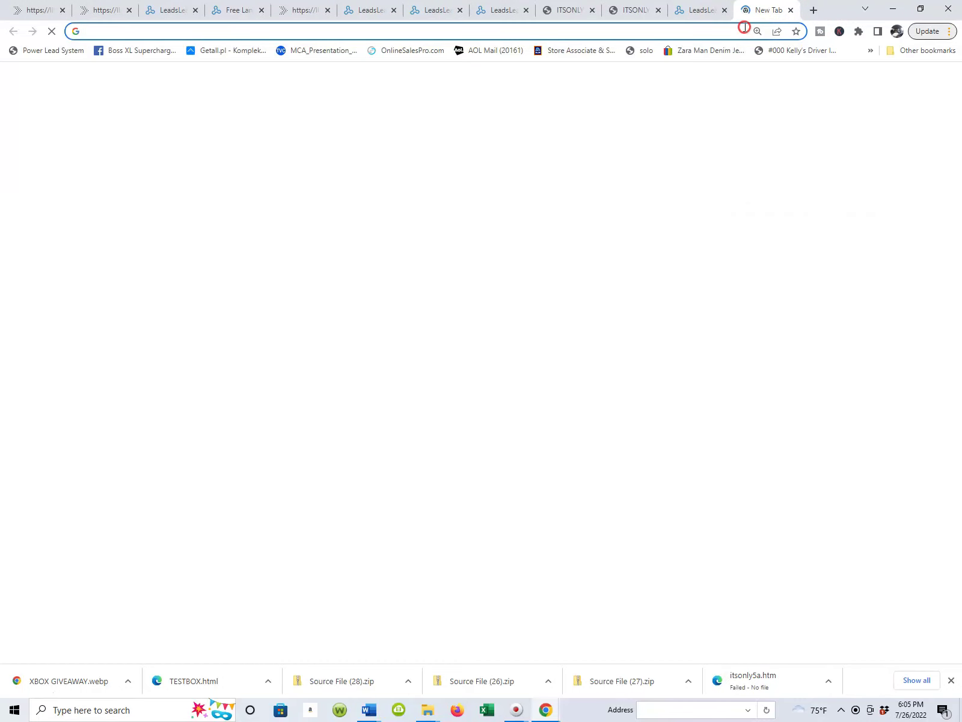
right_click(744, 27)
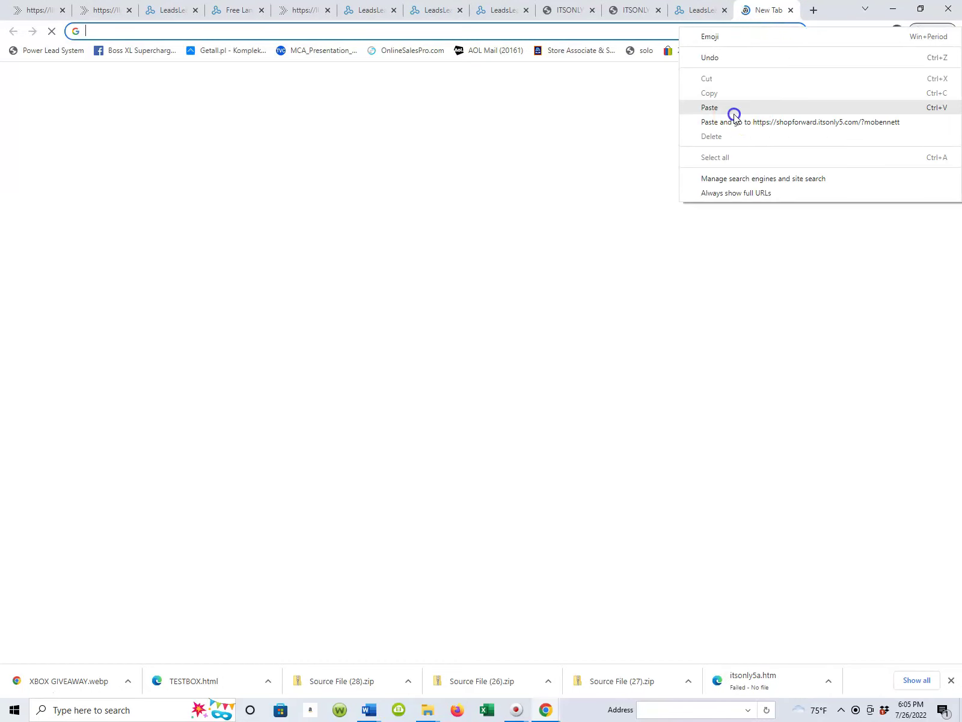
left_click(744, 114)
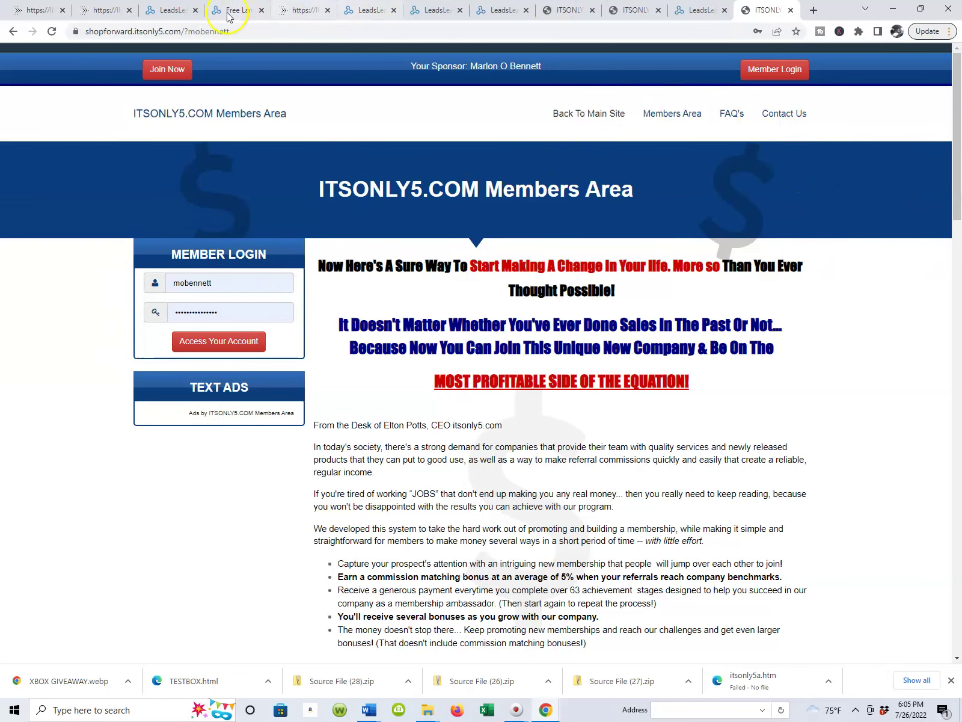
Step: Return to the landing page editor and save the page
left_click(170, 10)
left_click(242, 16)
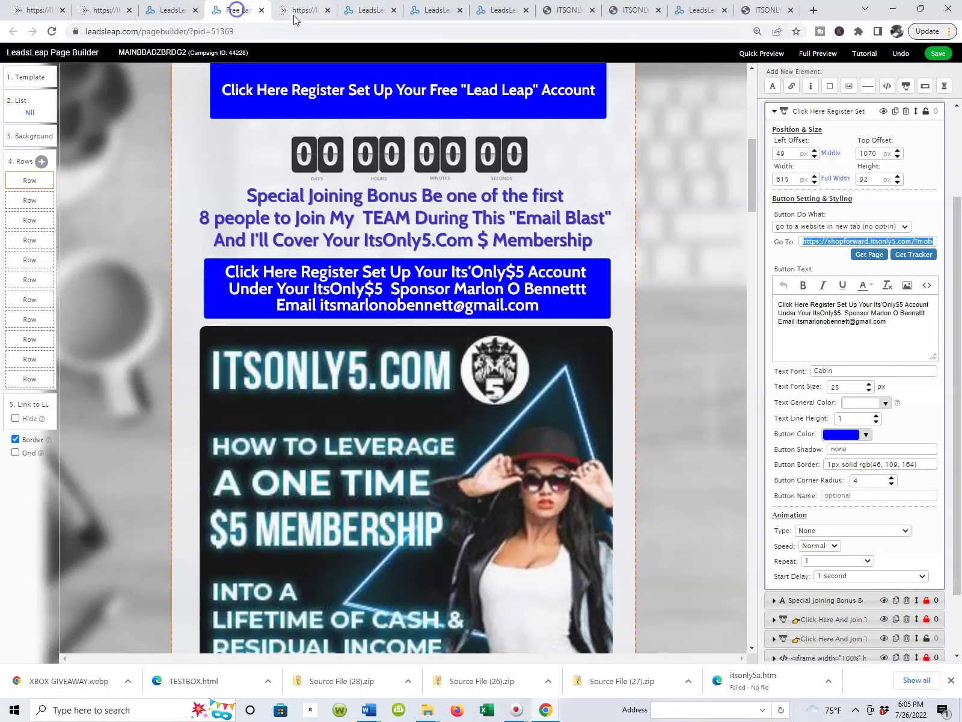
left_click(945, 54)
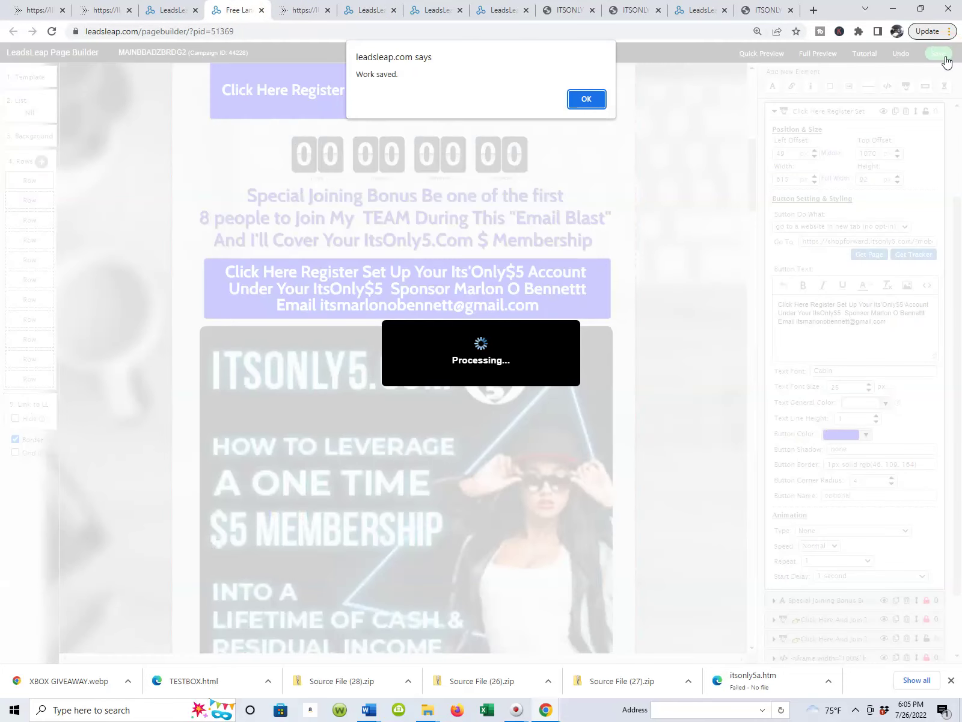
left_click(584, 100)
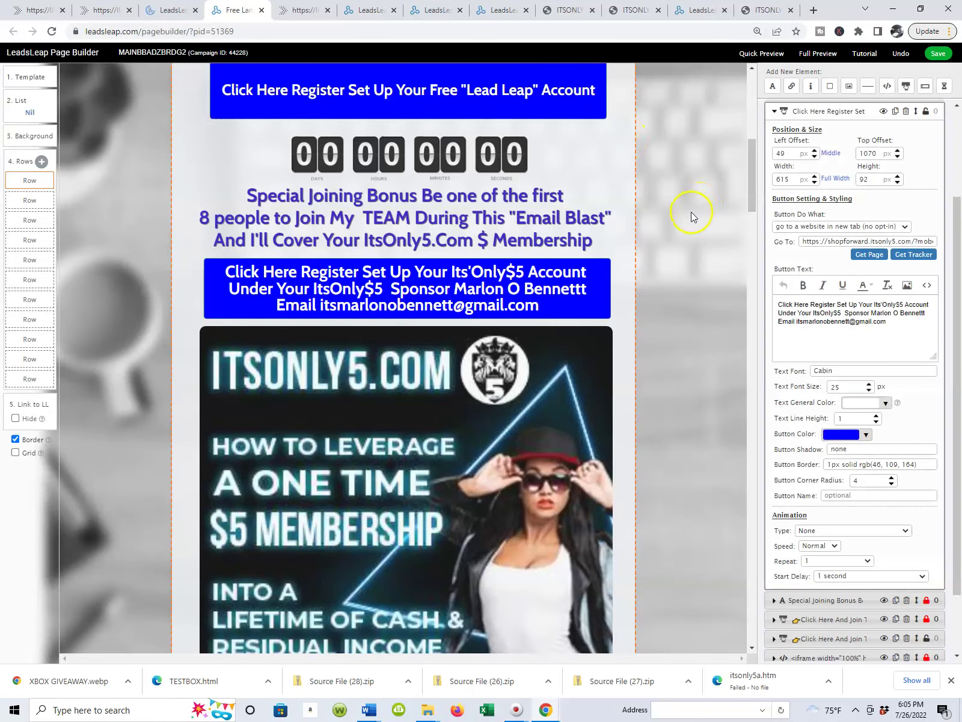
Step: Open the settings of the red free LeadsLeap account button above the share codes, highlight its destination link, and save the page
scroll(466, 206, "up", 2)
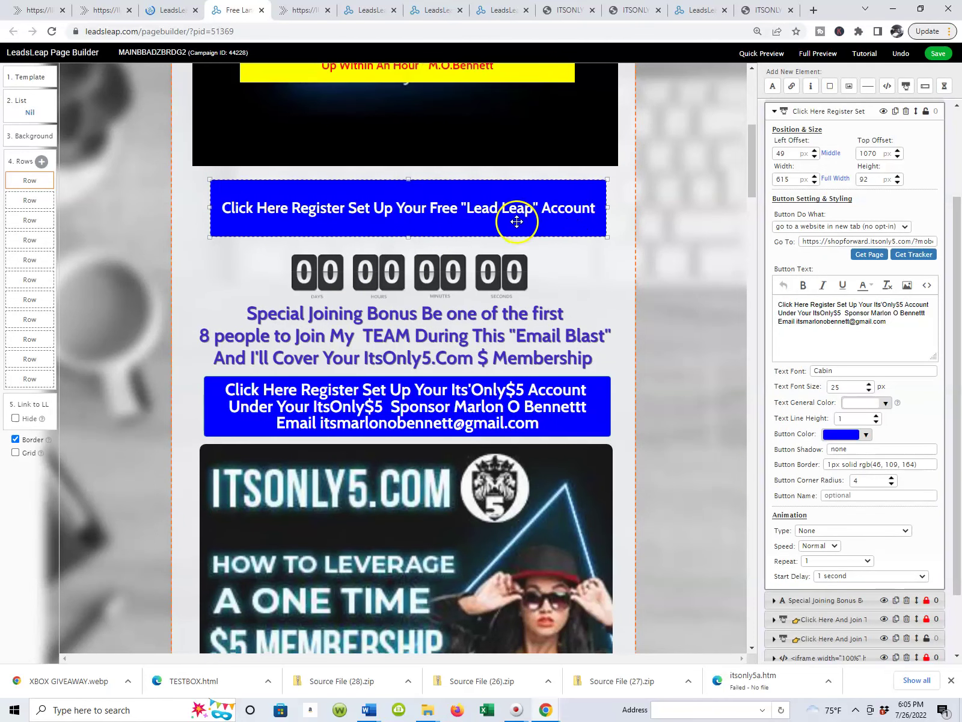
scroll(517, 219, "down", 3)
scroll(517, 222, "down", 2)
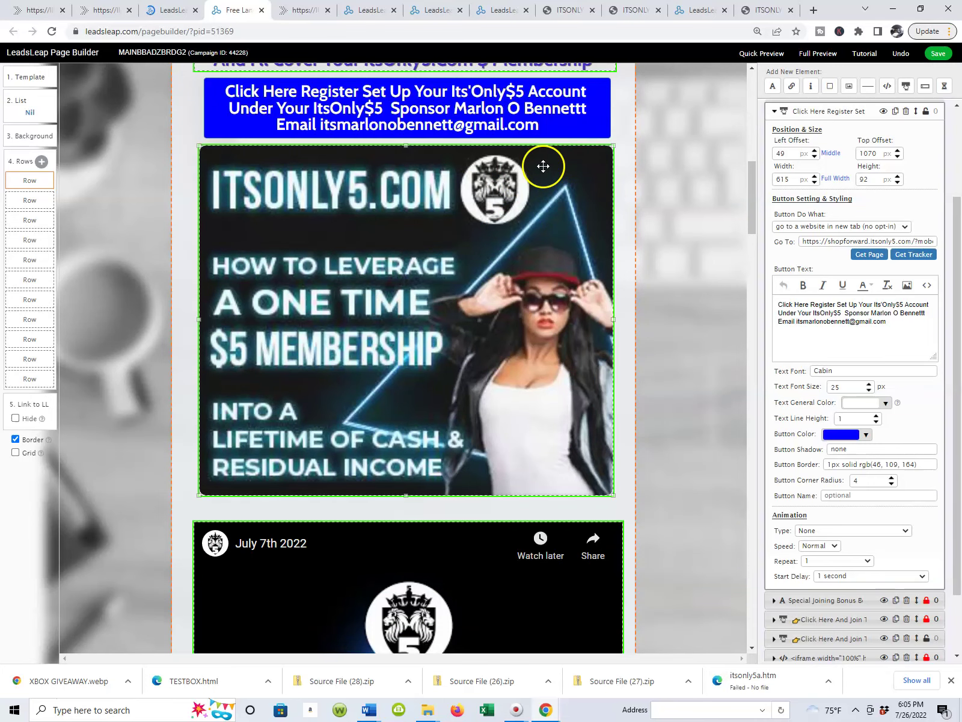
scroll(528, 297, "down", 3)
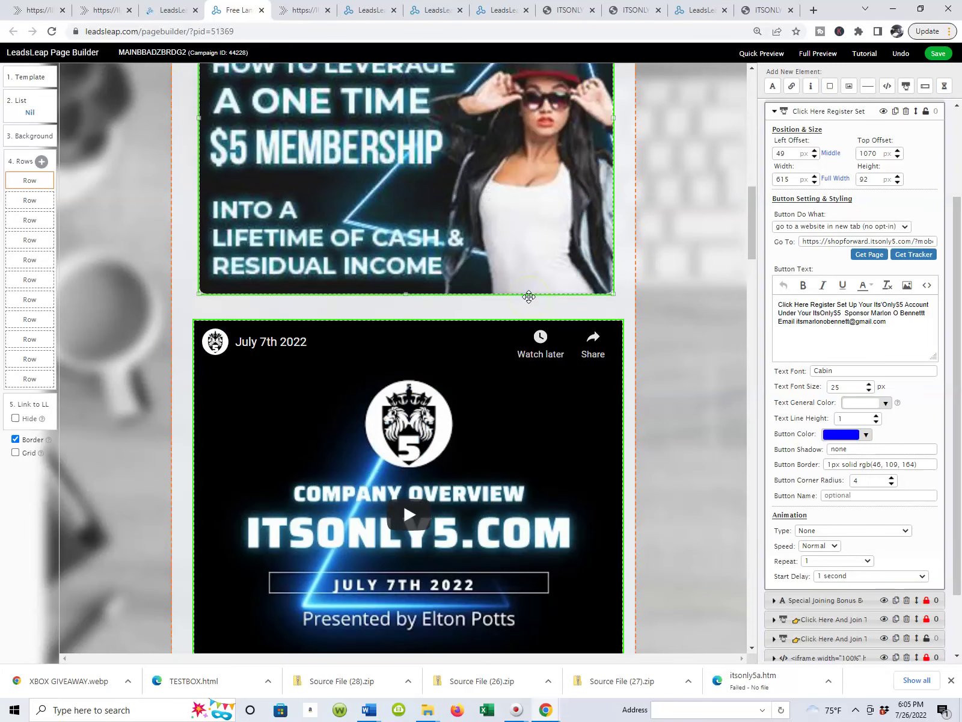
scroll(518, 355, "down", 6)
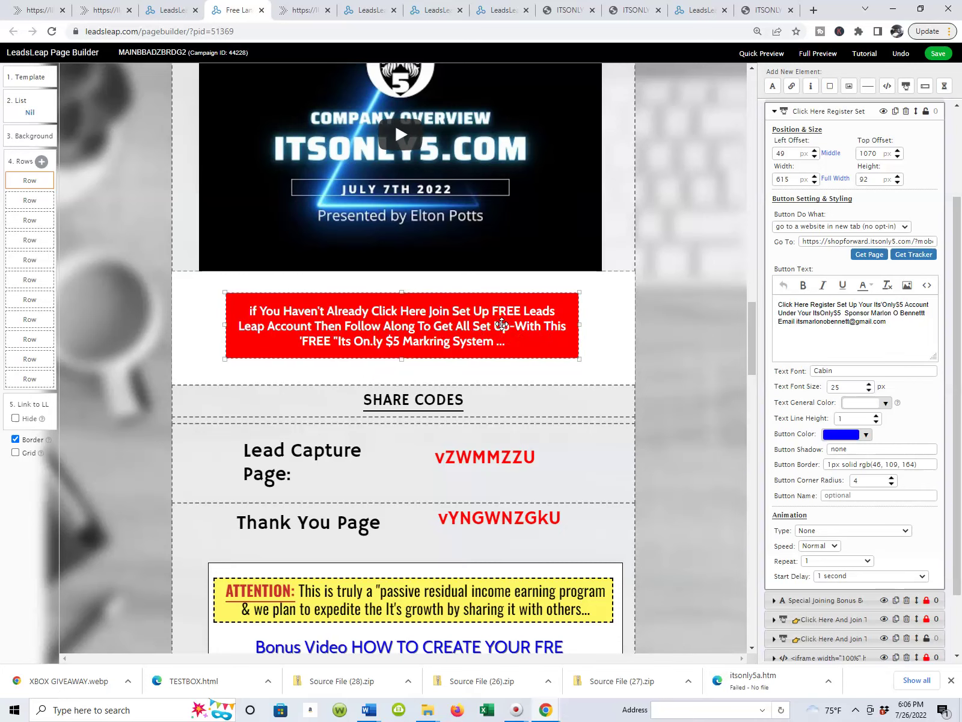
left_click(501, 324)
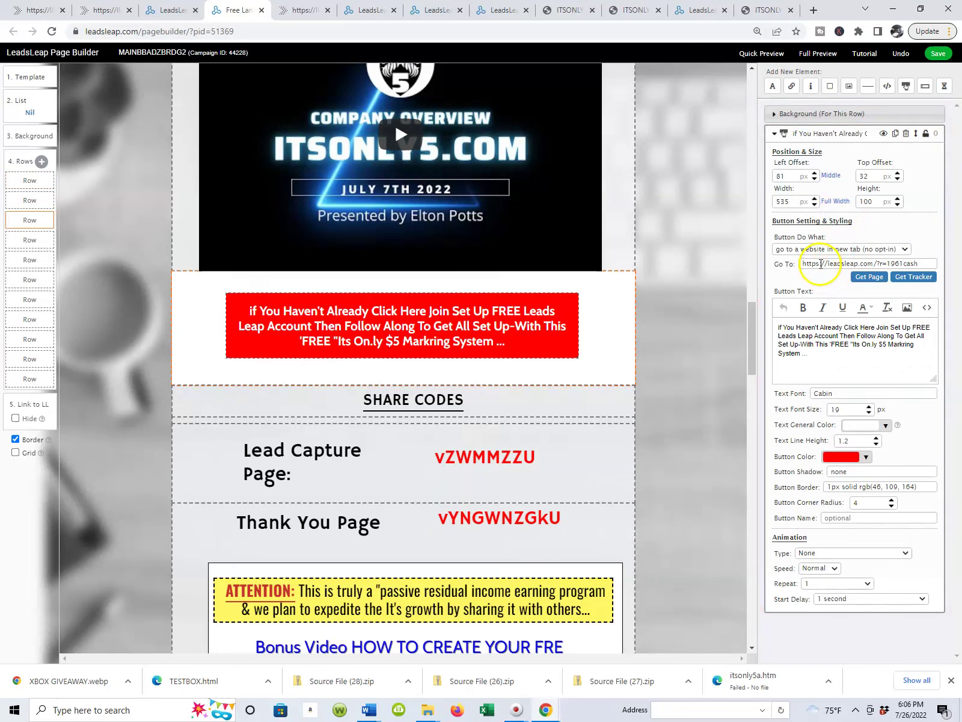
triple_click(819, 268)
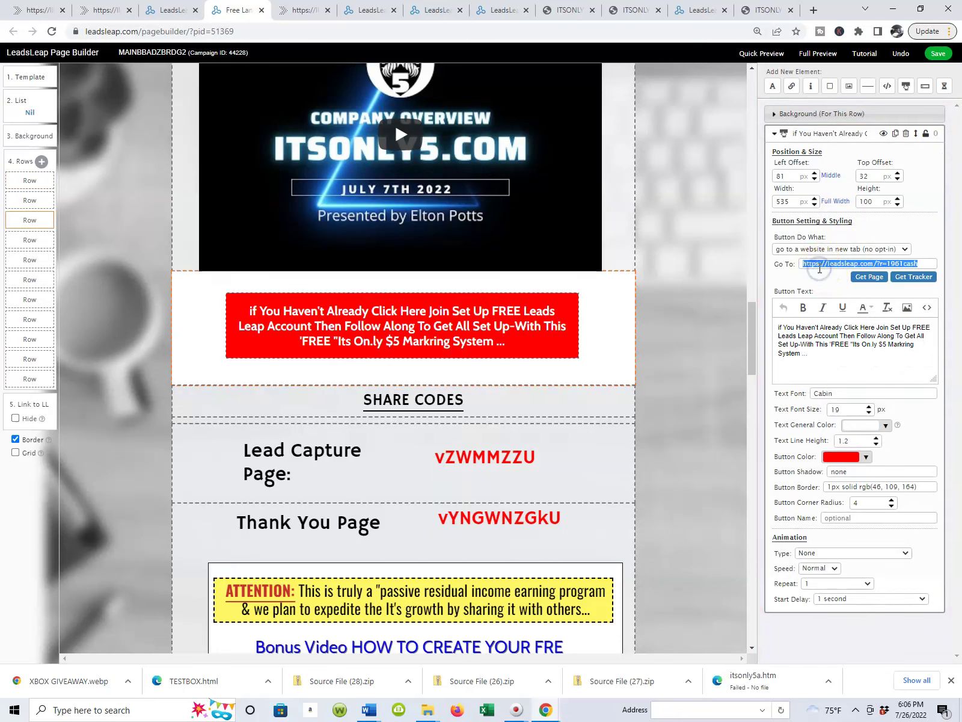
left_click(524, 313)
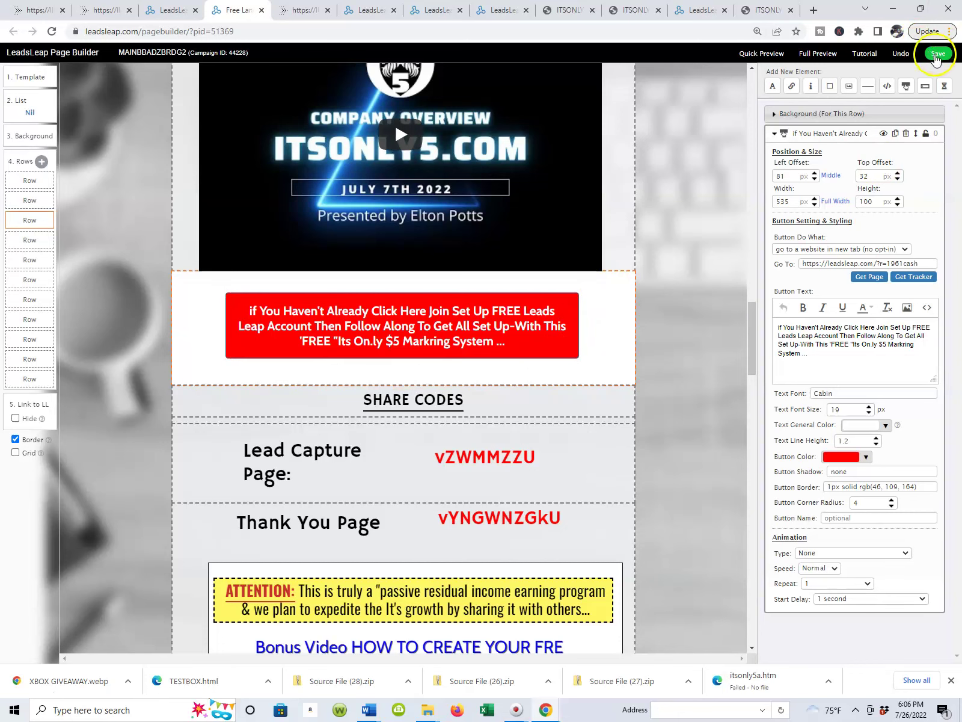
left_click(936, 56)
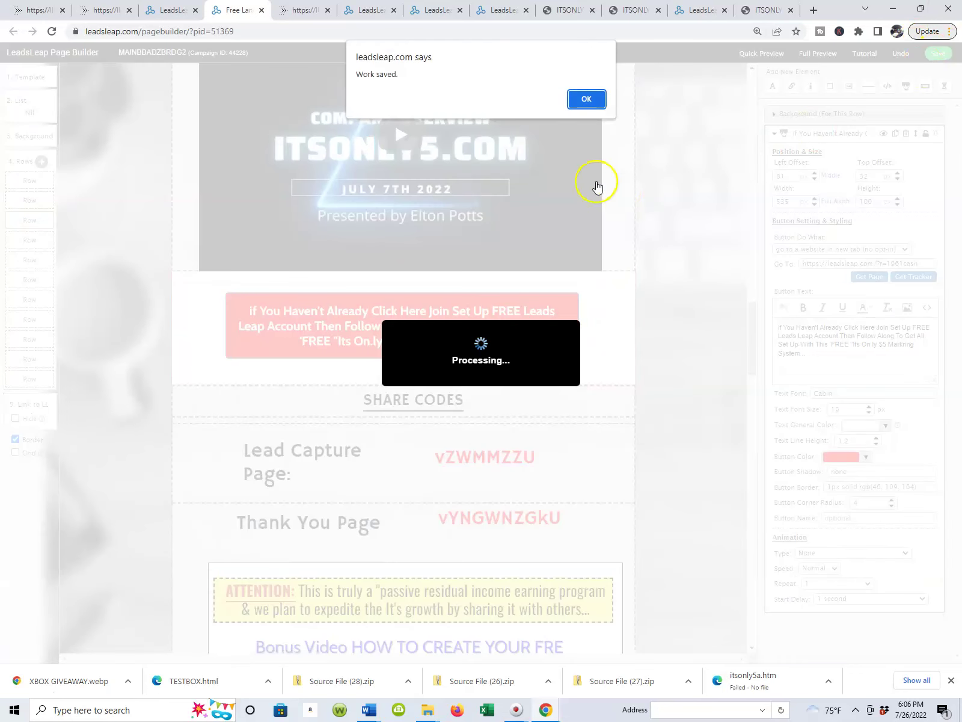
left_click(587, 100)
Step: View the image gallery for the photo above the Affiliate Disclosure, close it without changing the picture, and save the page
scroll(511, 337, "down", 13)
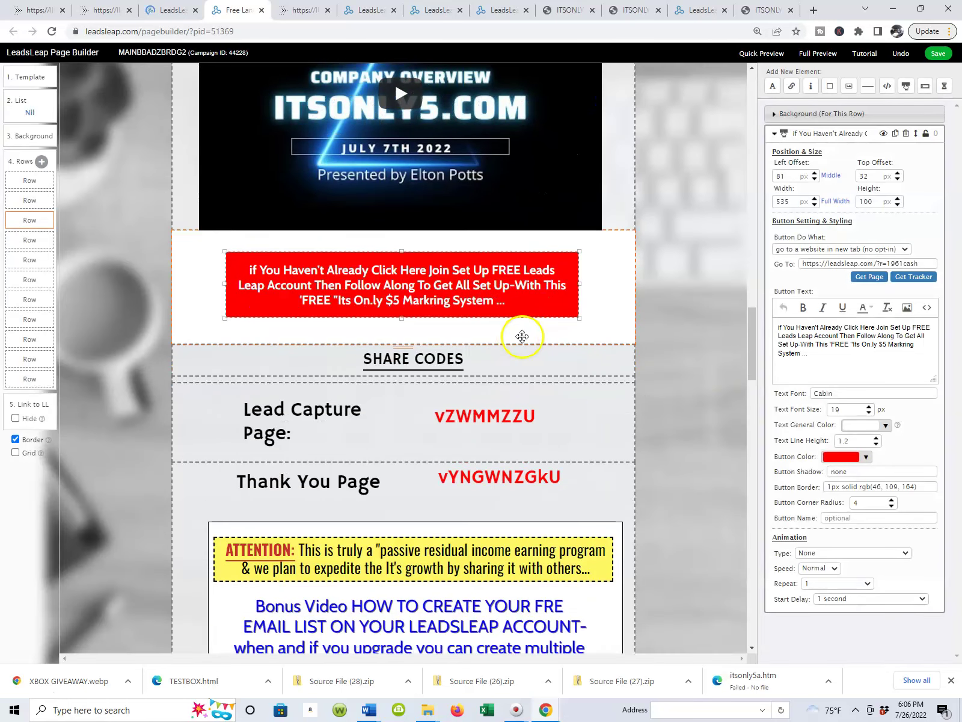
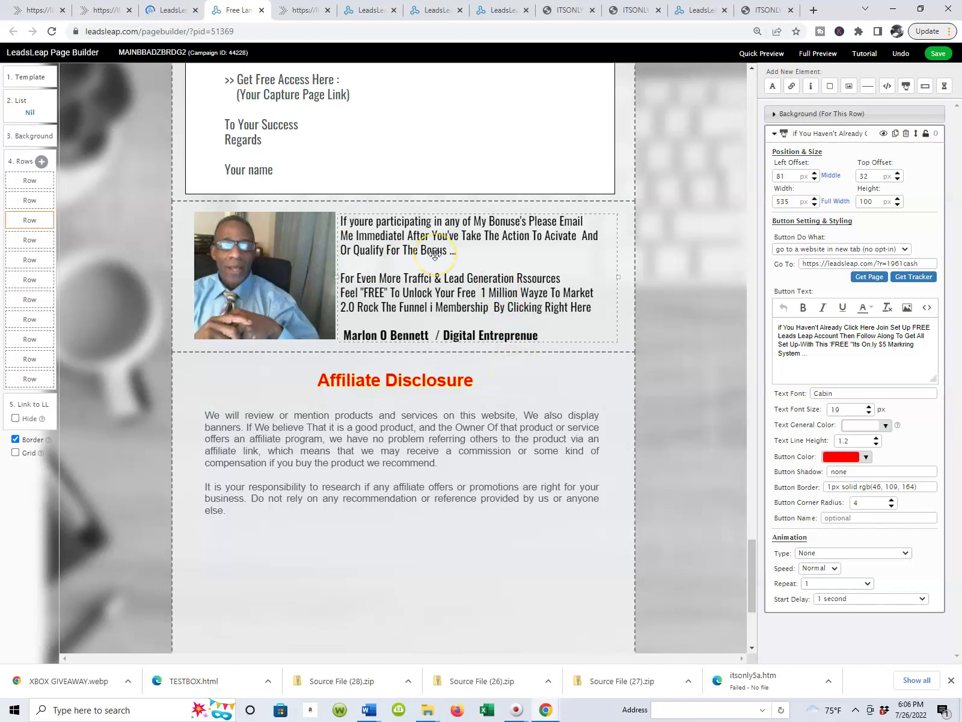
left_click(332, 239)
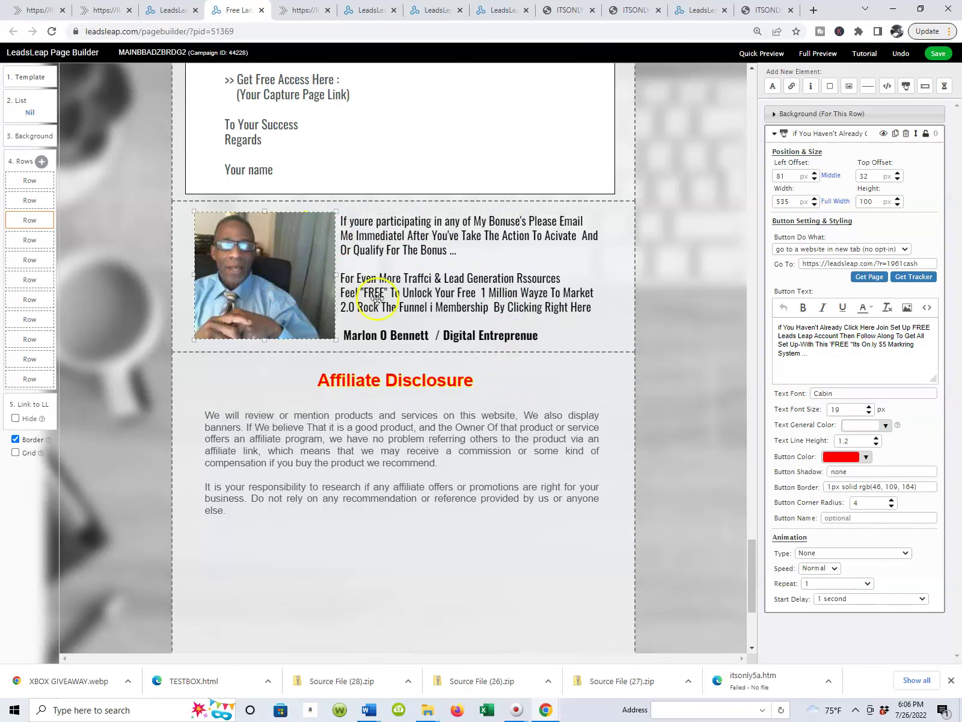
left_click(260, 273)
left_click(812, 291)
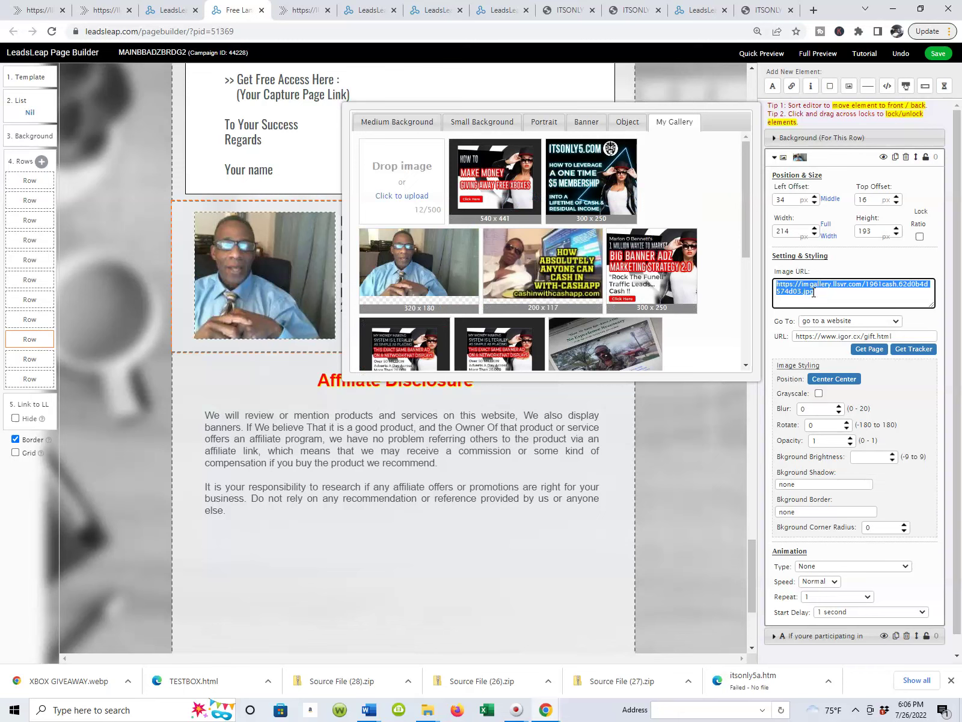
left_click(508, 277)
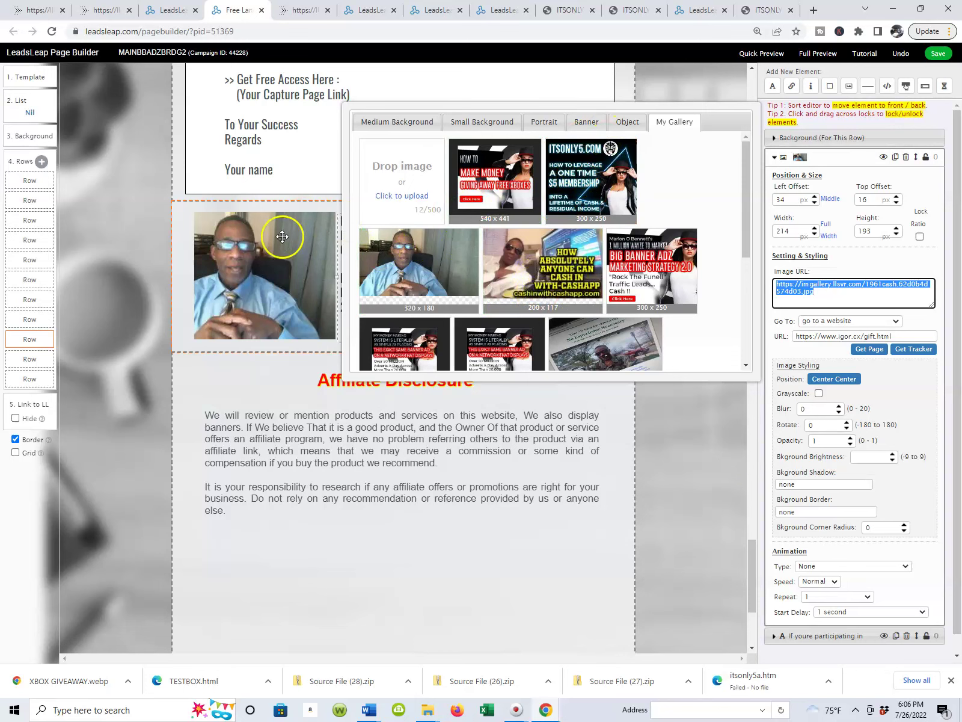
left_click(703, 165)
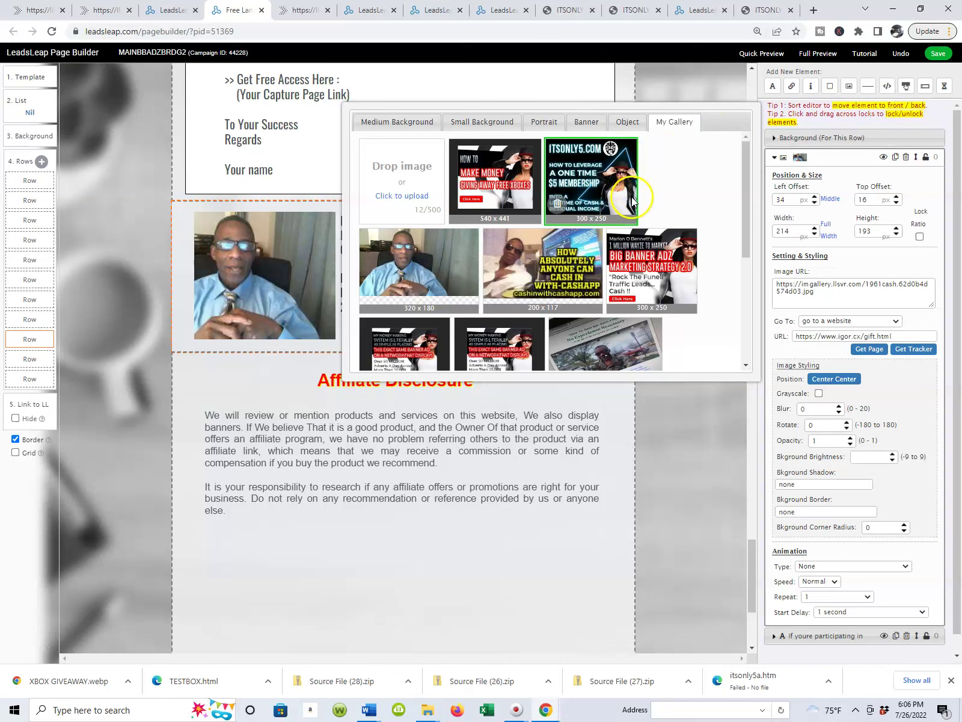
left_click(282, 287)
left_click(691, 208)
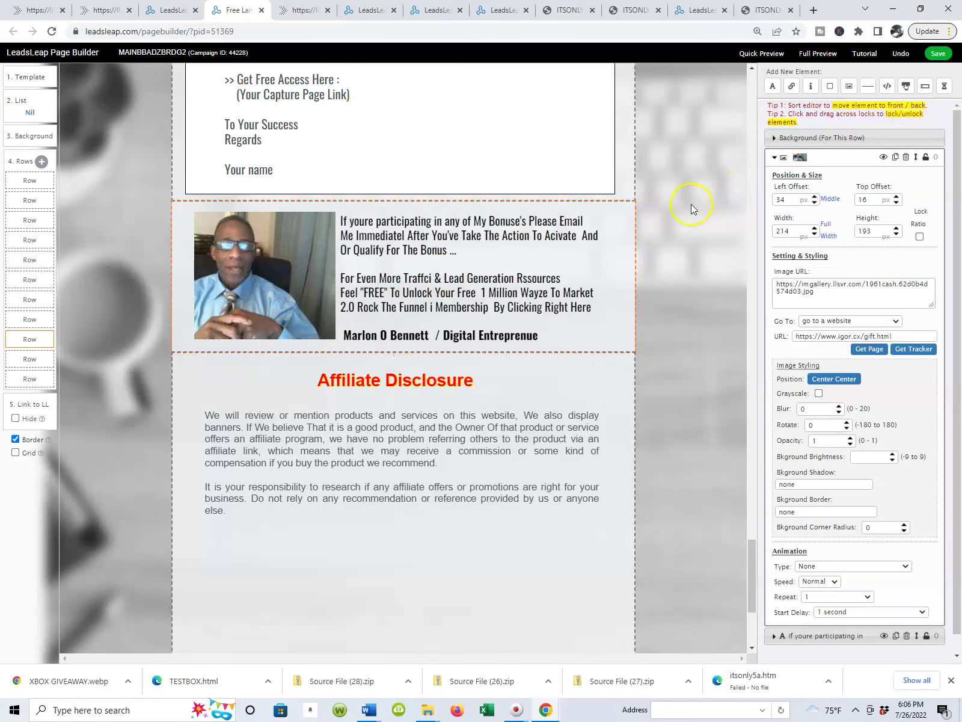
left_click(939, 54)
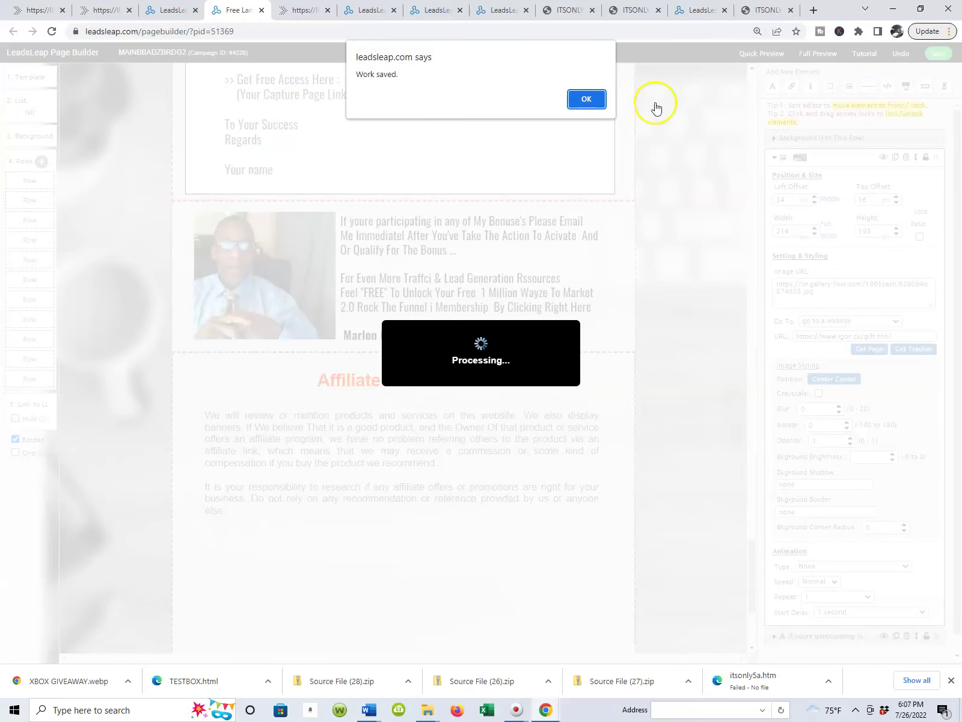
left_click(584, 101)
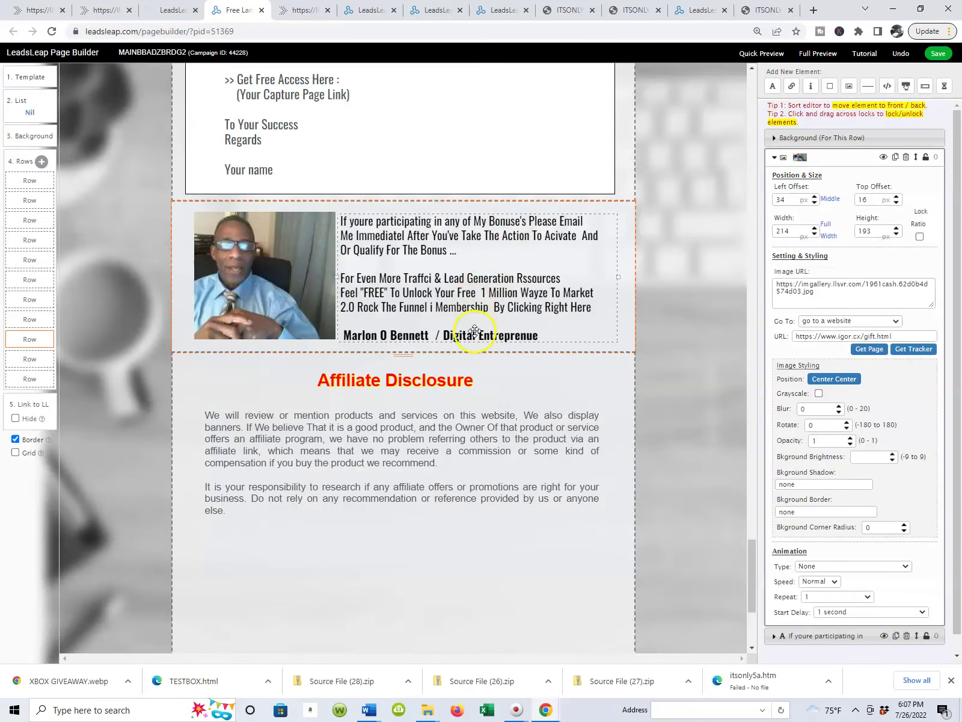
Step: Examine the bonus instructions beside the photo, the solo ad text, the tutorial videos and the company overview section of the page
scroll(435, 225, "down", 2)
scroll(504, 221, "up", 3)
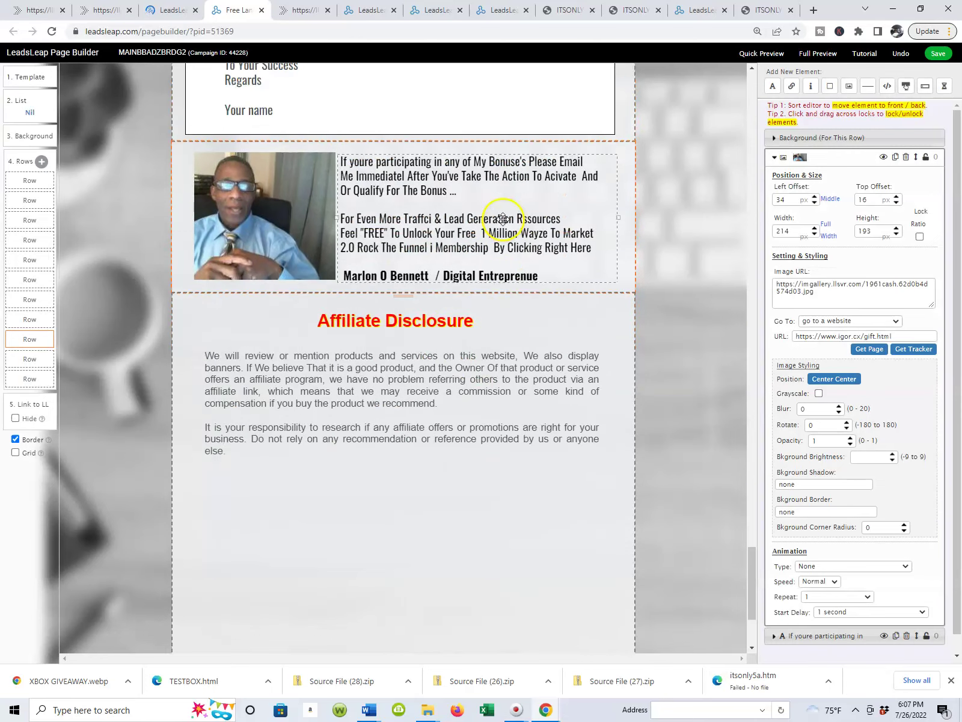
scroll(439, 313, "up", 3)
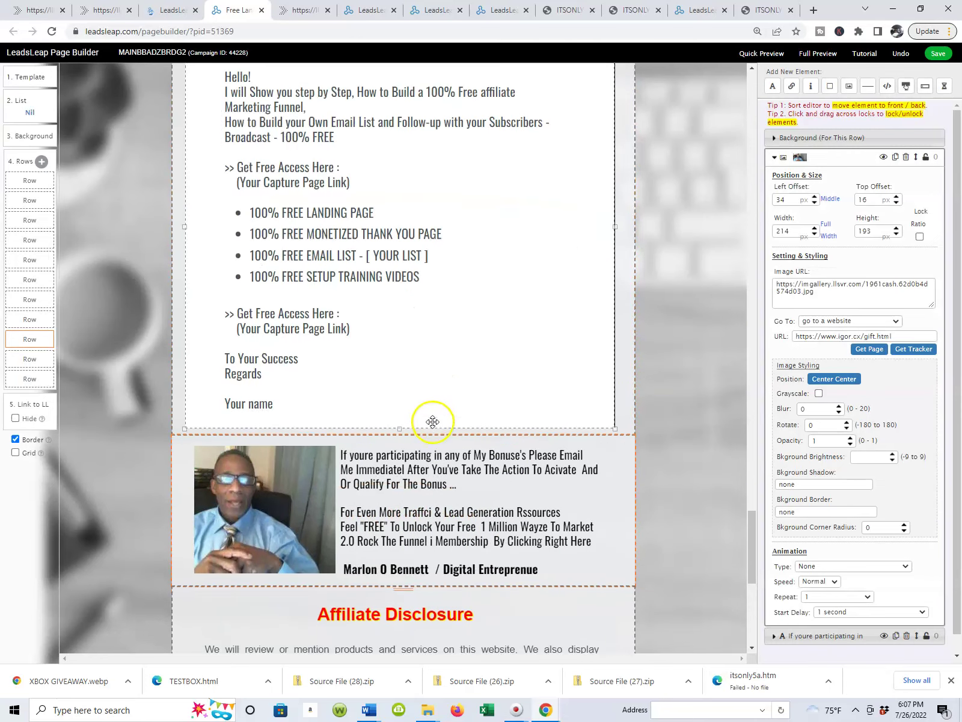
scroll(433, 422, "down", 1)
scroll(439, 424, "down", 2)
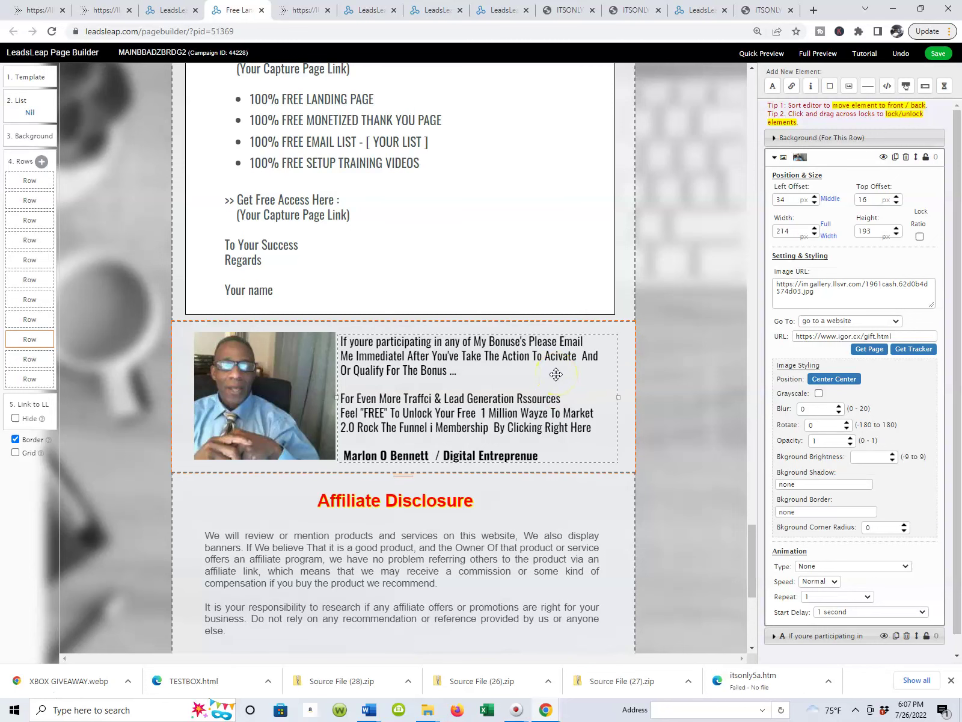
scroll(536, 445, "up", 1)
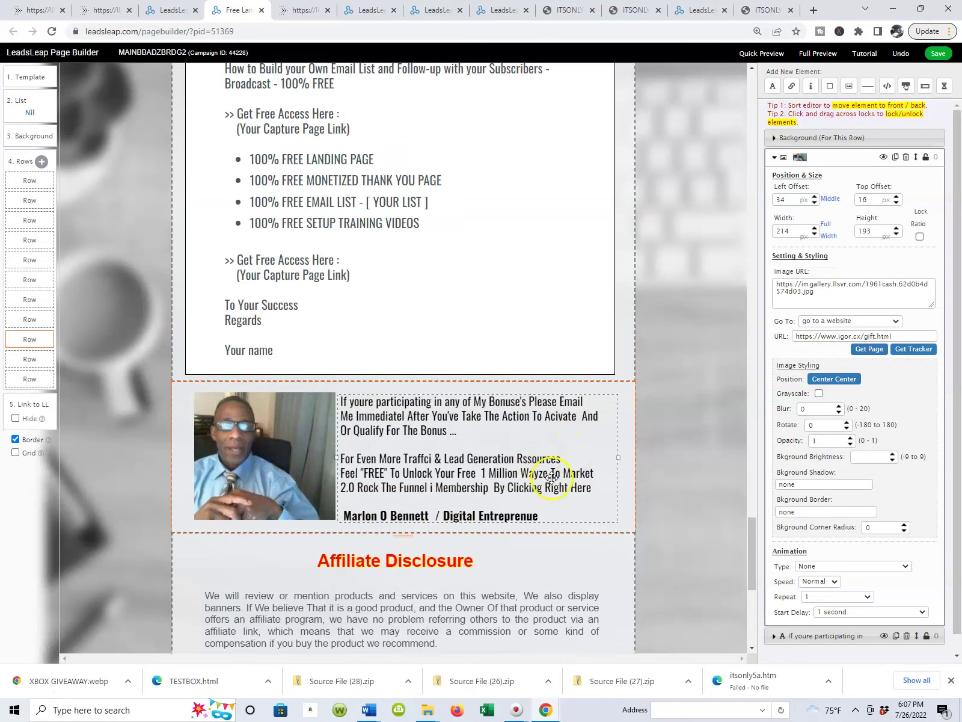
scroll(476, 458, "up", 5)
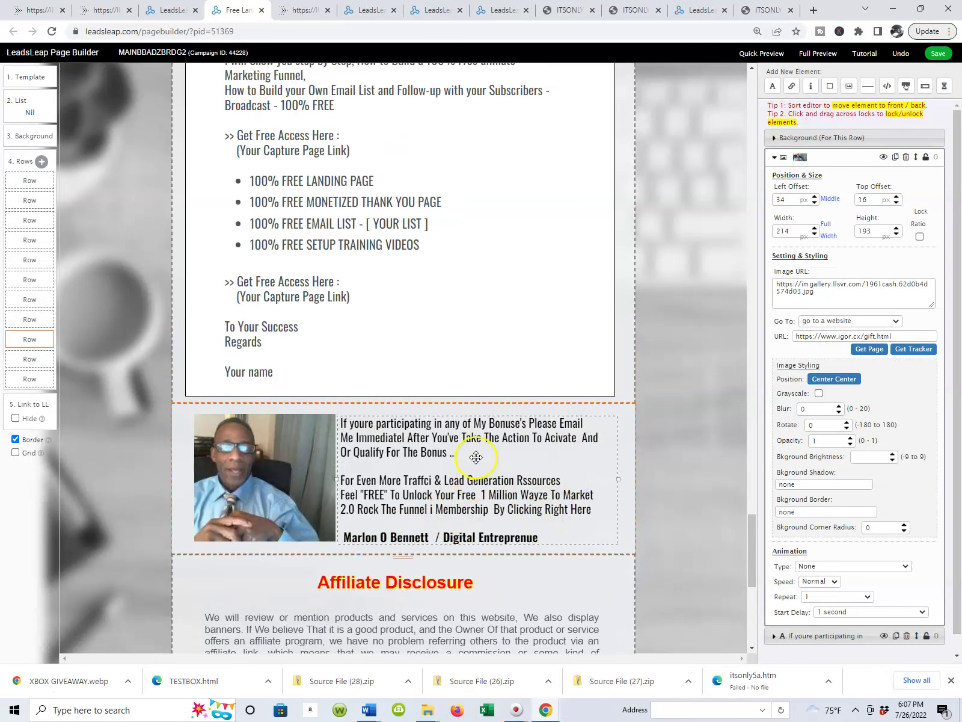
scroll(476, 446, "up", 9)
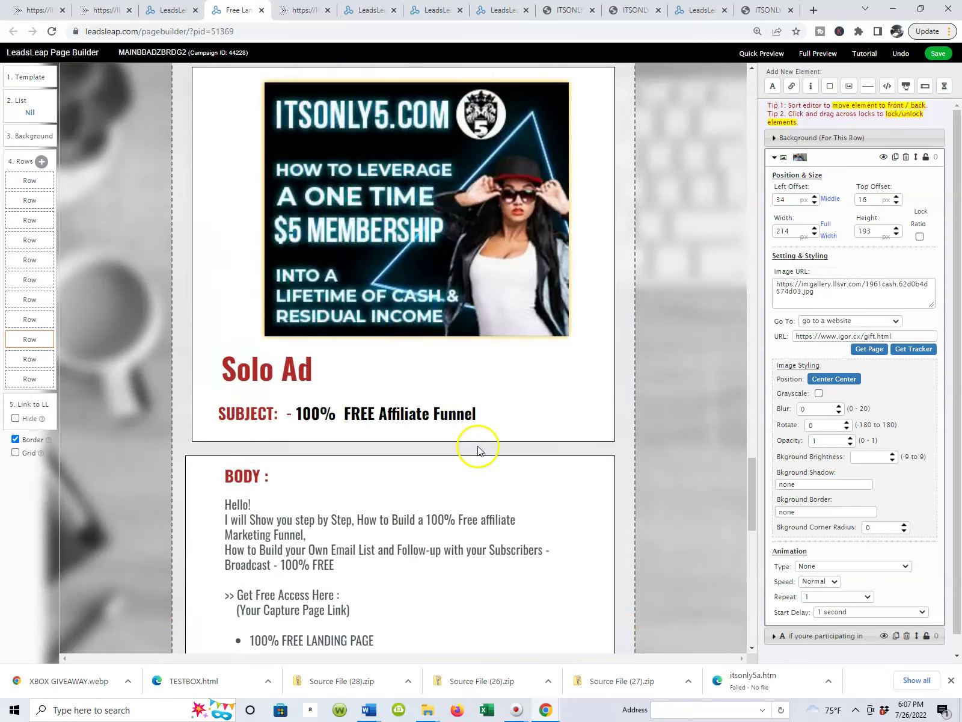
scroll(477, 446, "up", 17)
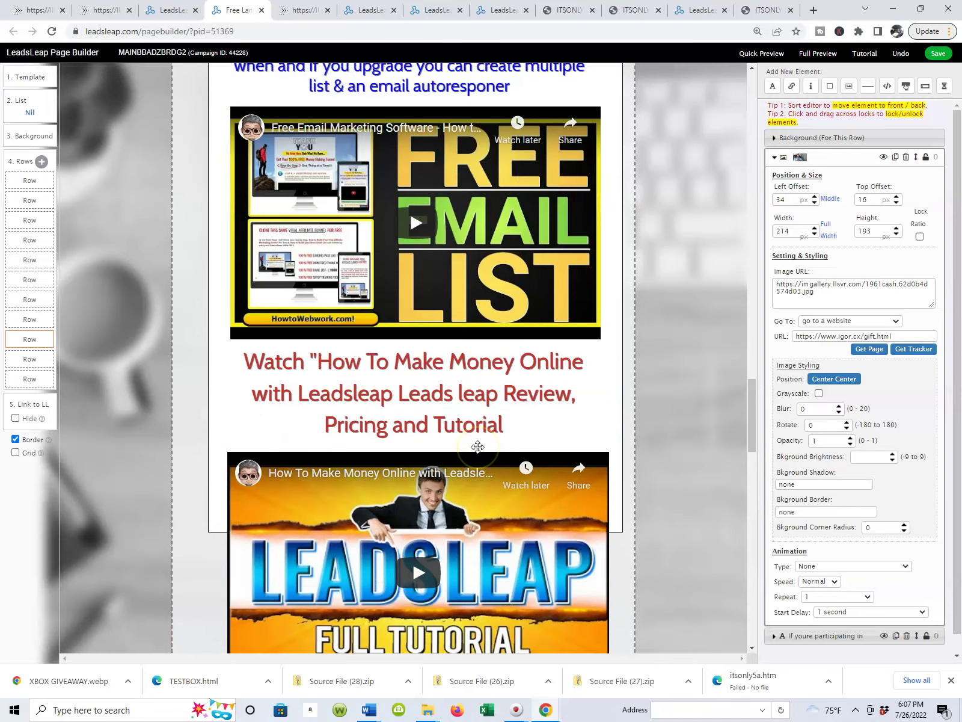
scroll(621, 292, "up", 10)
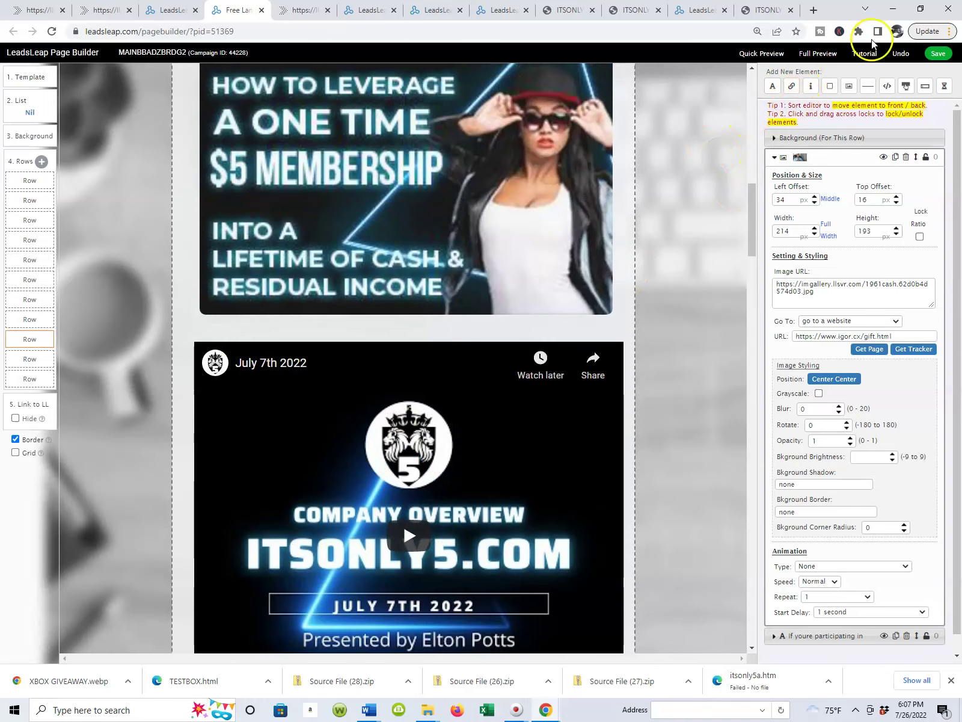
Step: Save the landing page once more and switch to the open llpgpro.com page
left_click(937, 55)
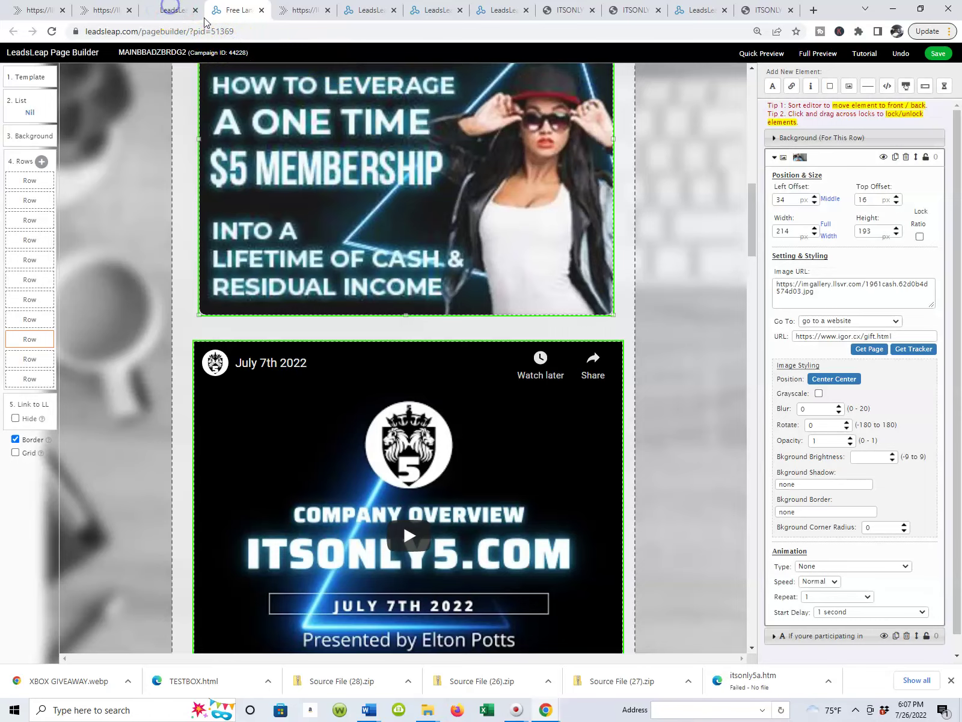
left_click(202, 13)
left_click(287, 10)
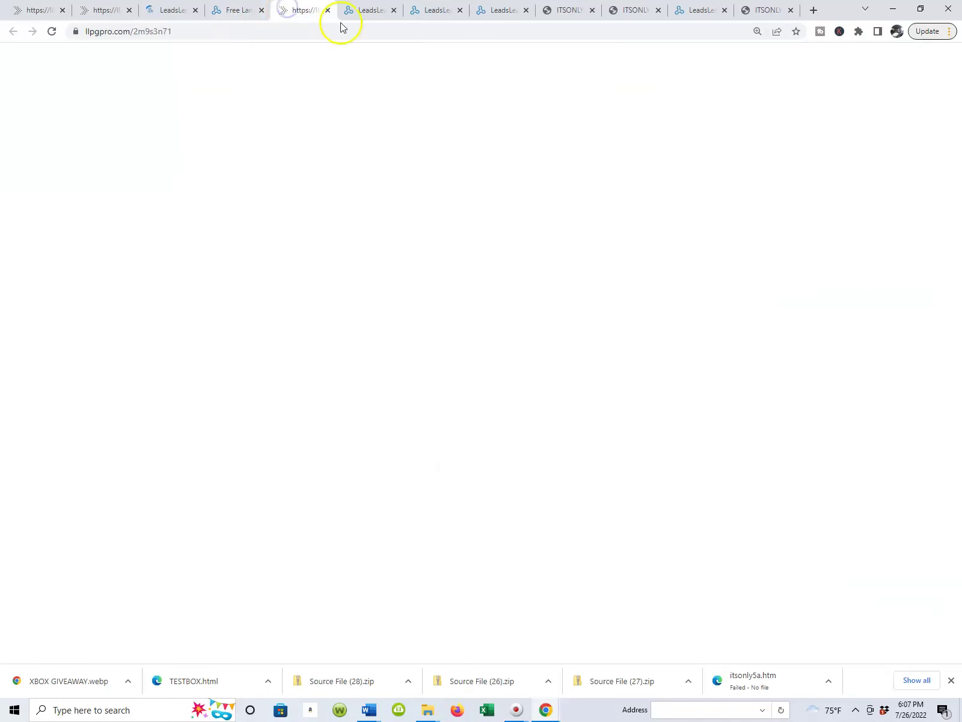
Step: Review the published landing page from its headline video through the join buttons, share codes and tutorial videos to the Affiliate Disclosure
scroll(825, 173, "up", 1)
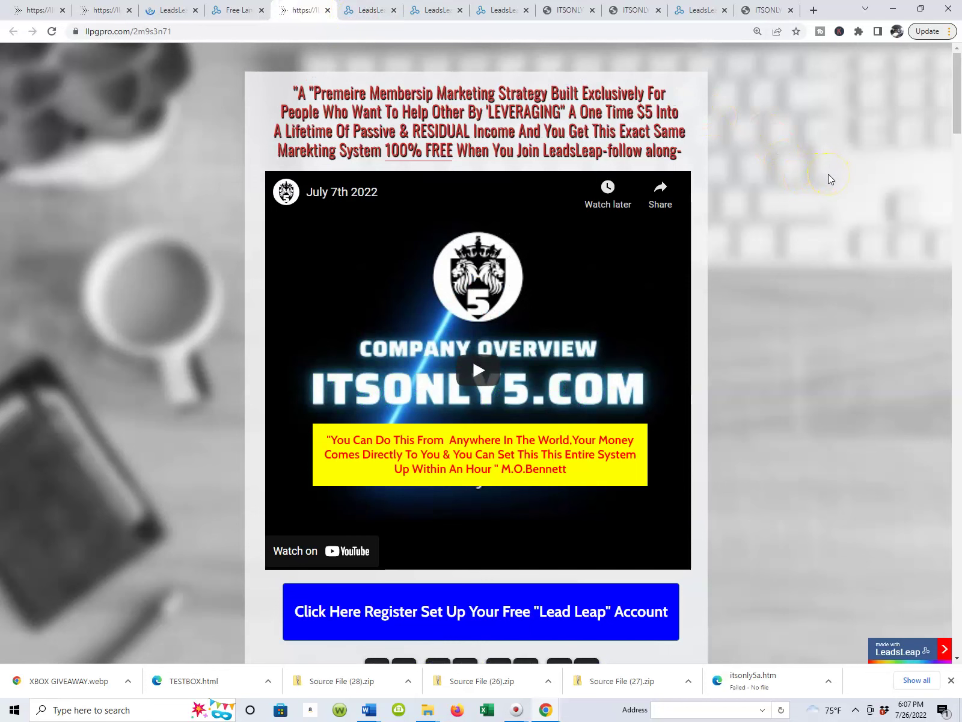
scroll(829, 174, "down", 6)
scroll(791, 221, "down", 10)
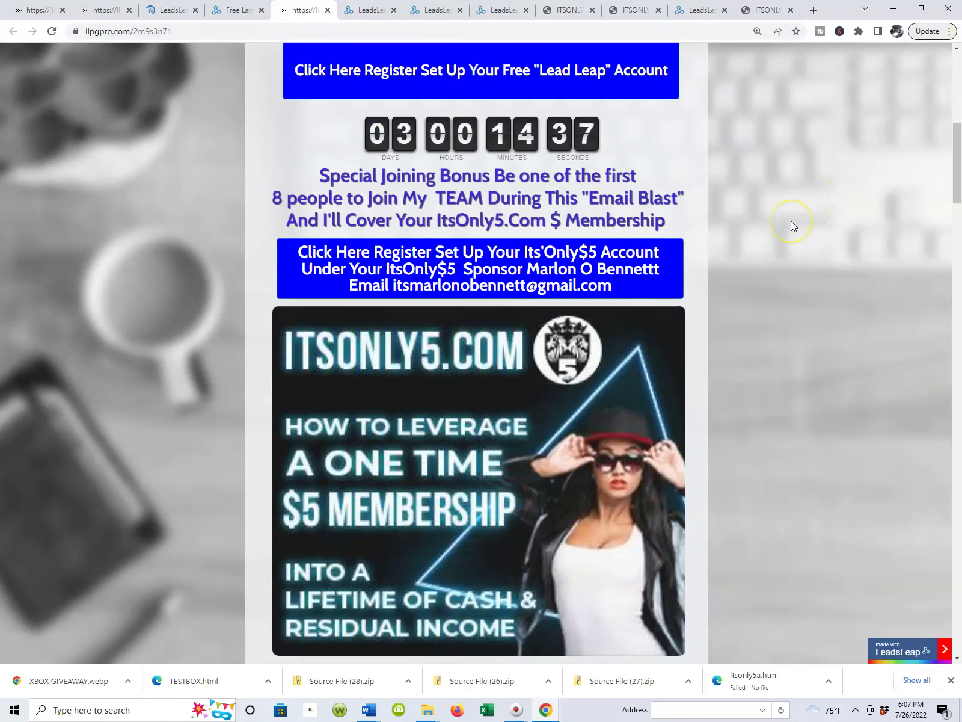
scroll(791, 222, "down", 12)
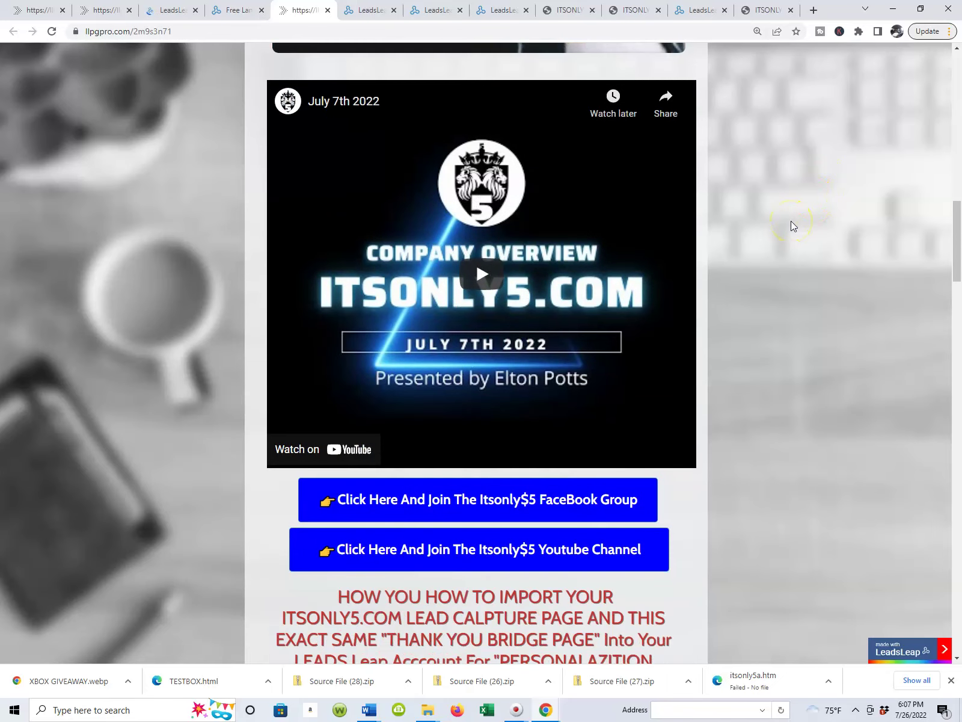
scroll(791, 221, "down", 12)
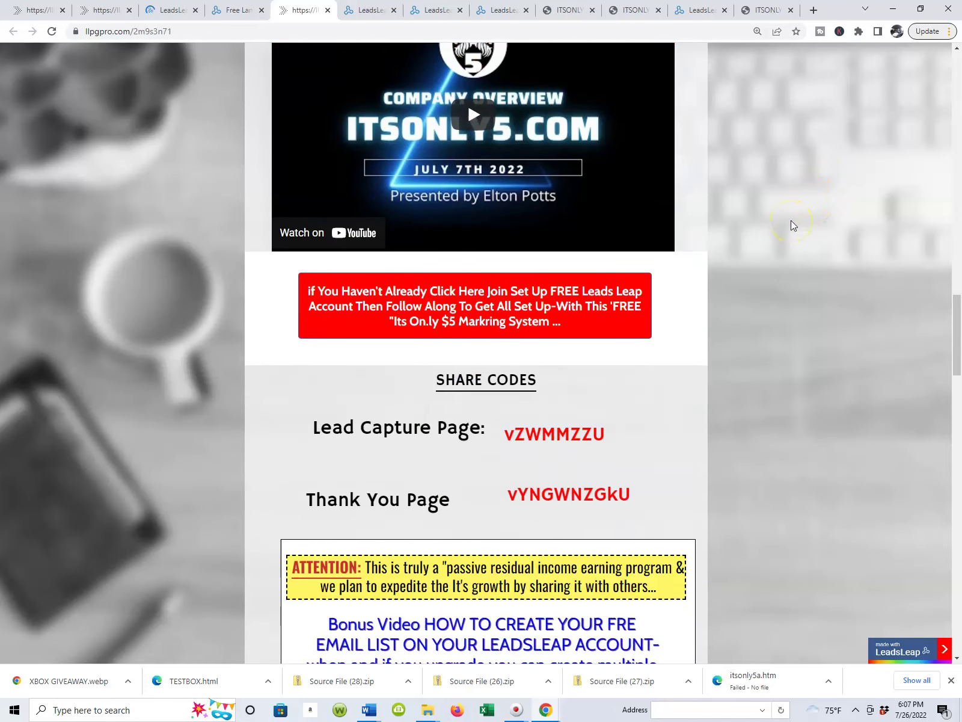
scroll(791, 220, "down", 3)
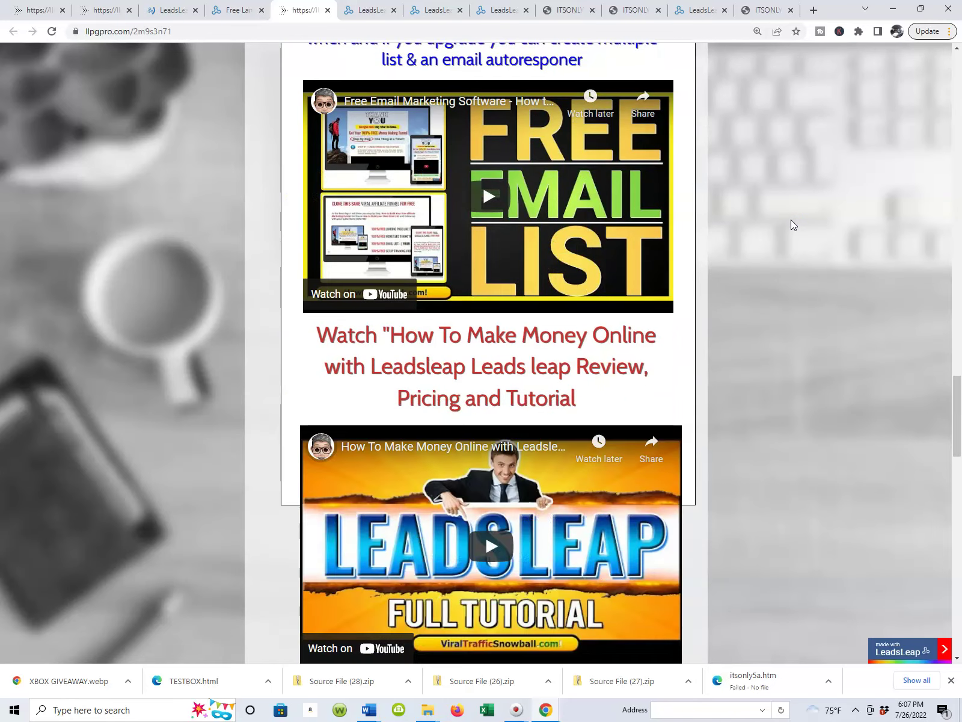
scroll(791, 218, "up", 3)
scroll(697, 208, "down", 7)
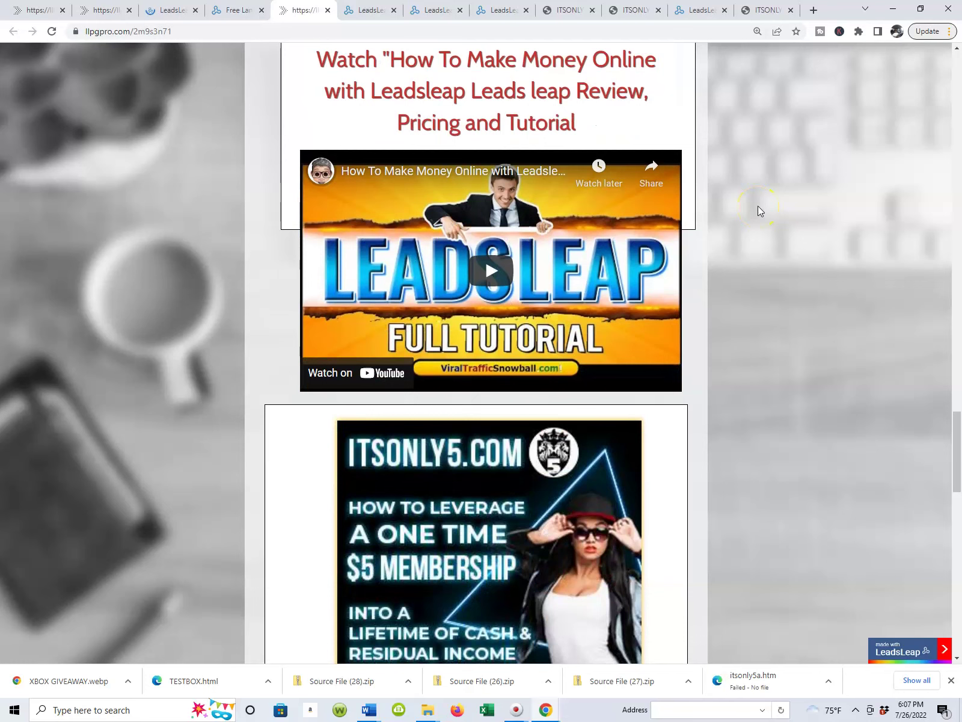
scroll(587, 145, "down", 8)
scroll(586, 144, "up", 4)
scroll(586, 145, "down", 3)
scroll(584, 144, "down", 8)
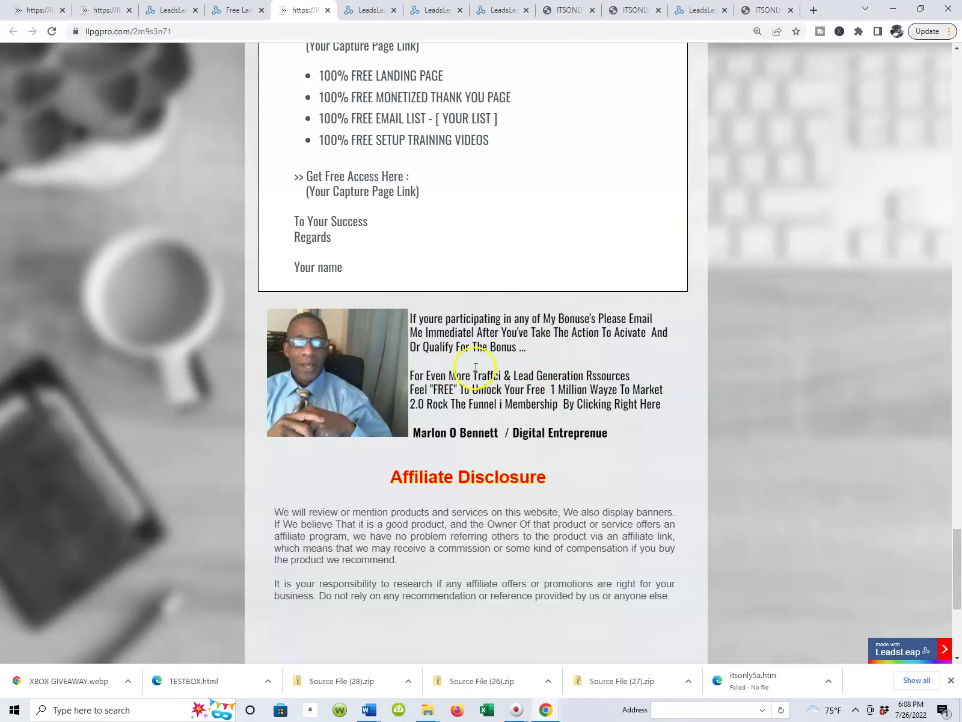
Step: Return to the section on importing the lead capture and thank you pages, and check its video, red account button and share codes
scroll(498, 368, "up", 7)
scroll(498, 368, "down", 1)
scroll(499, 369, "up", 2)
scroll(499, 368, "up", 20)
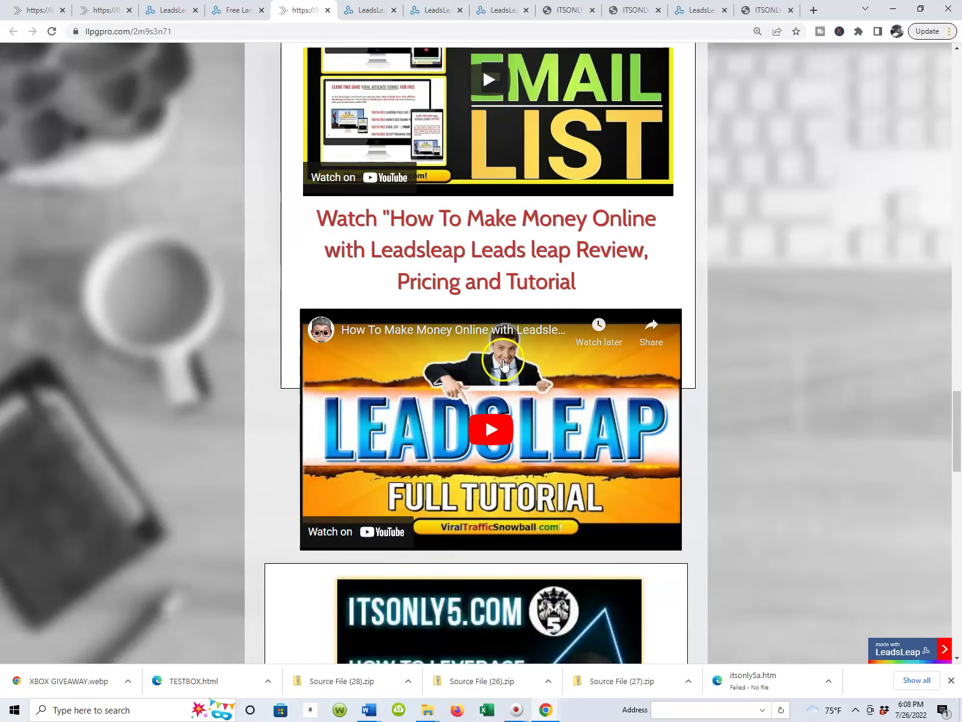
scroll(504, 365, "up", 8)
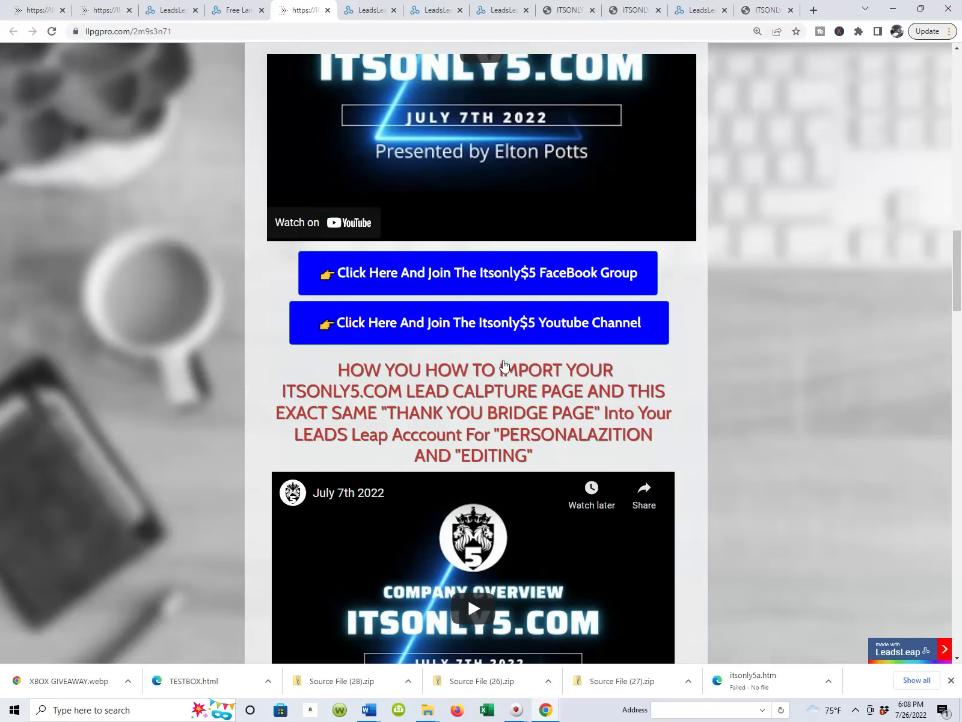
scroll(504, 366, "down", 5)
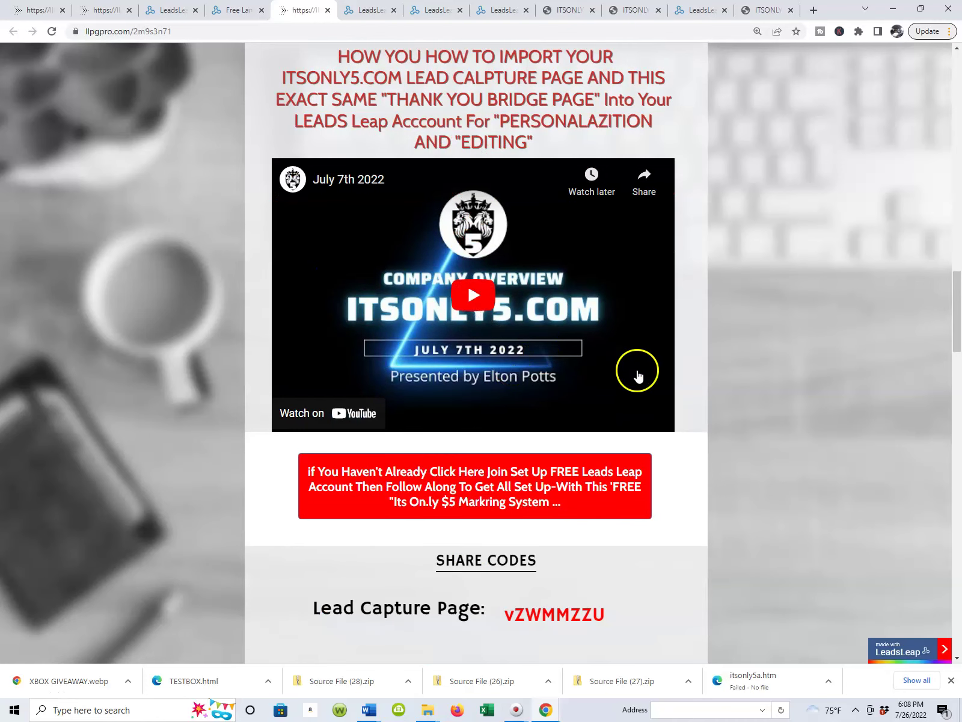